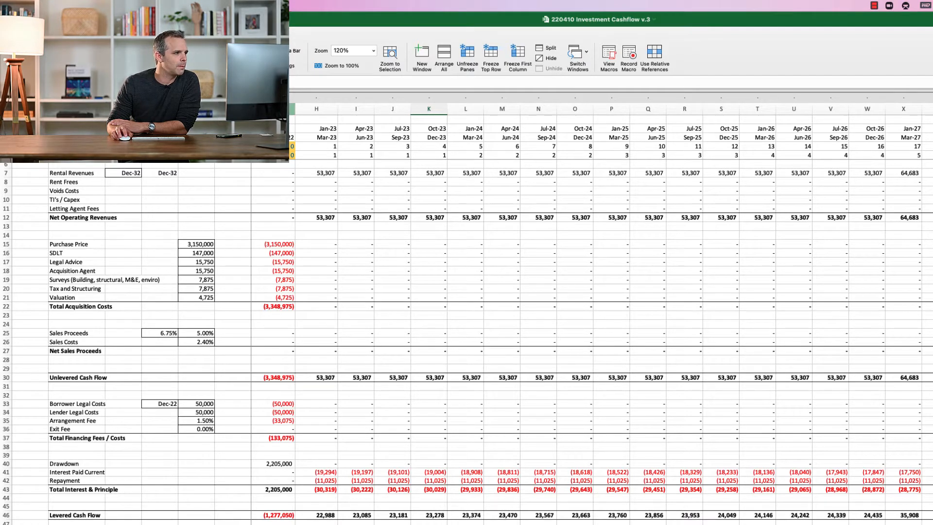
# Examine the quarterly period columns and their date, quarter and year header rows, focusing on the Apr-26 to Jun-26 quarter
pyautogui.moveTo(272, 108); pyautogui.dragTo(721, 108)
pyautogui.click(721, 108)
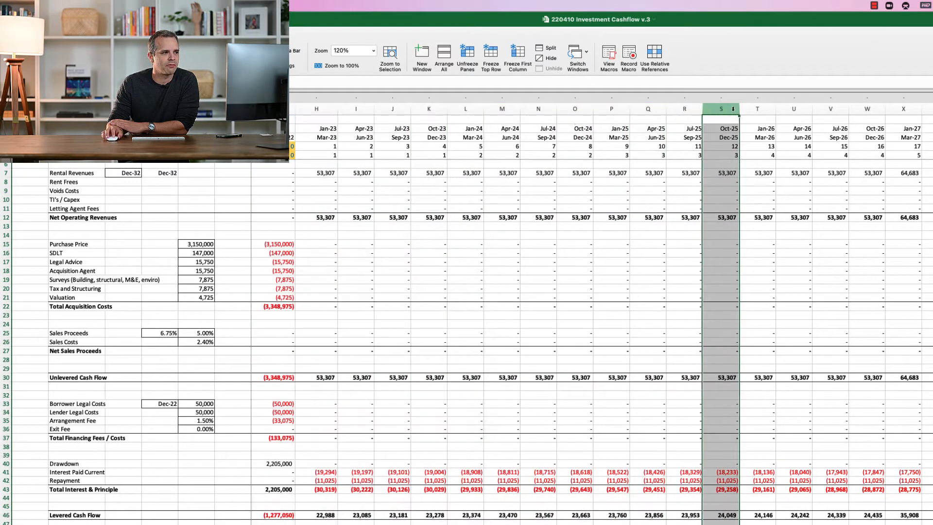
pyautogui.moveTo(282, 129); pyautogui.dragTo(930, 154)
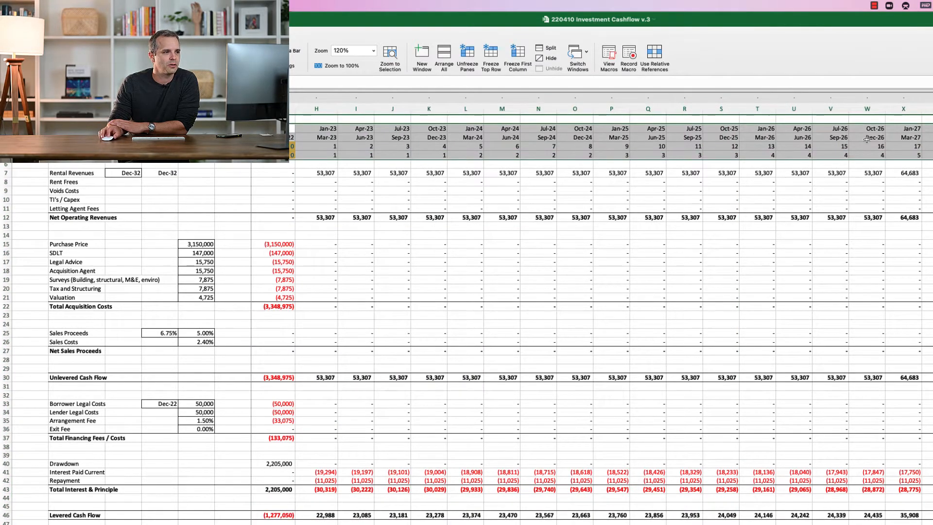
pyautogui.click(789, 110)
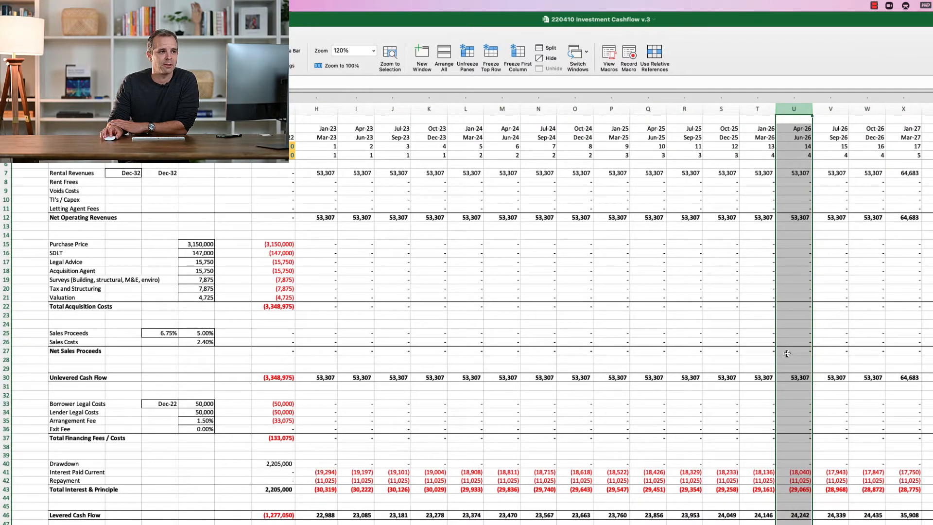
pyautogui.click(795, 137)
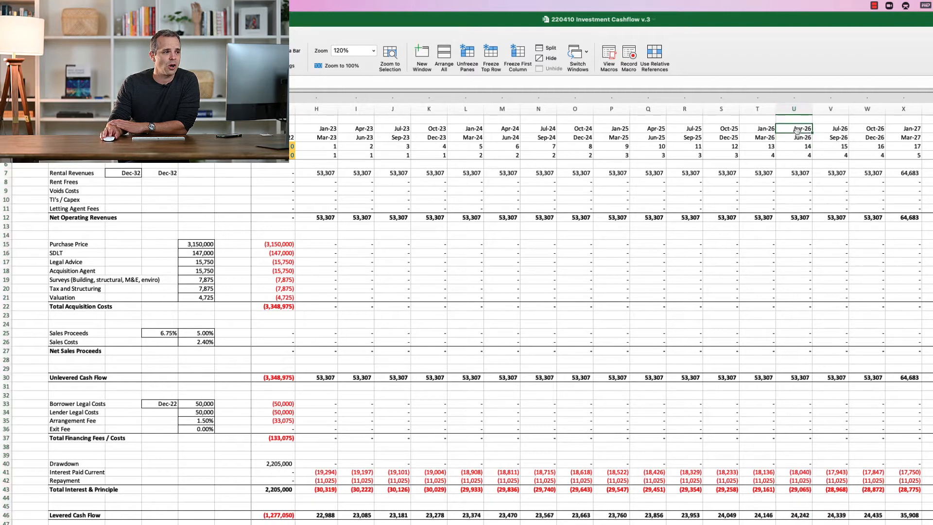
pyautogui.moveTo(796, 130); pyautogui.dragTo(793, 138)
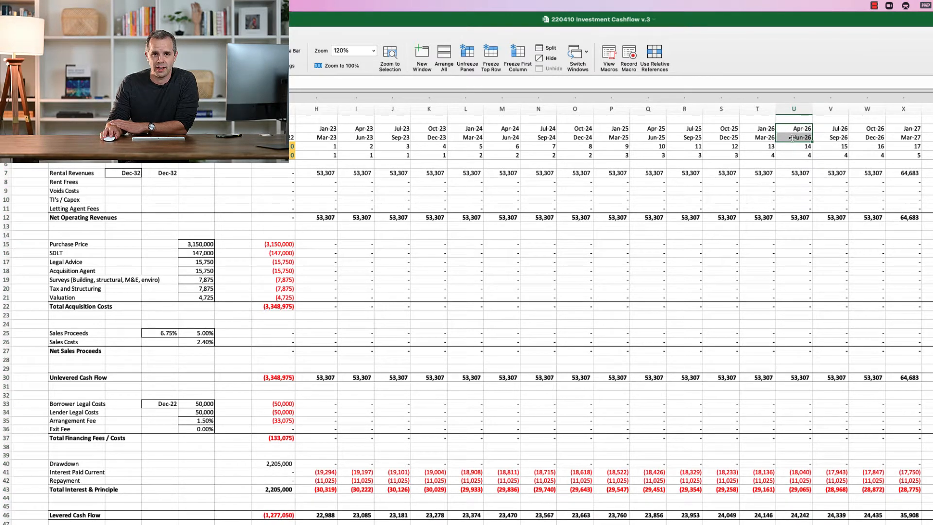
pyautogui.click(794, 109)
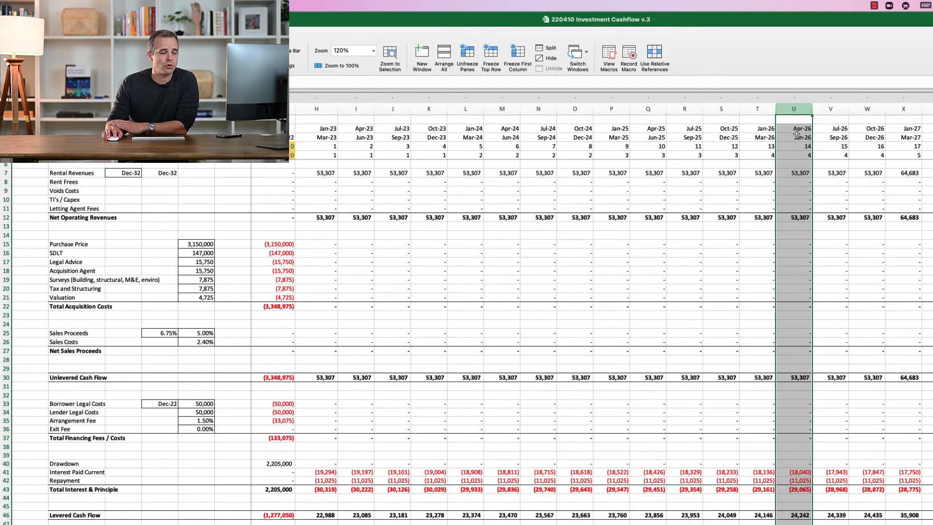
pyautogui.click(794, 128)
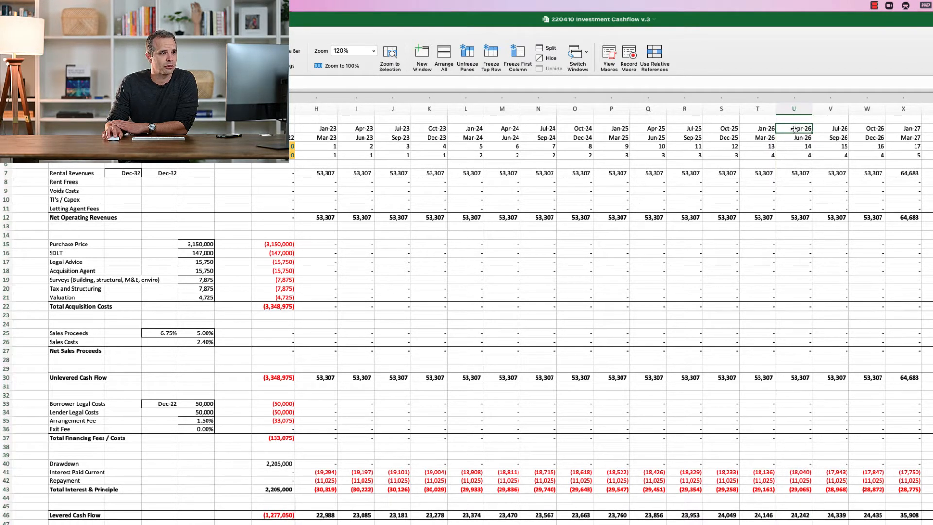
pyautogui.click(794, 139)
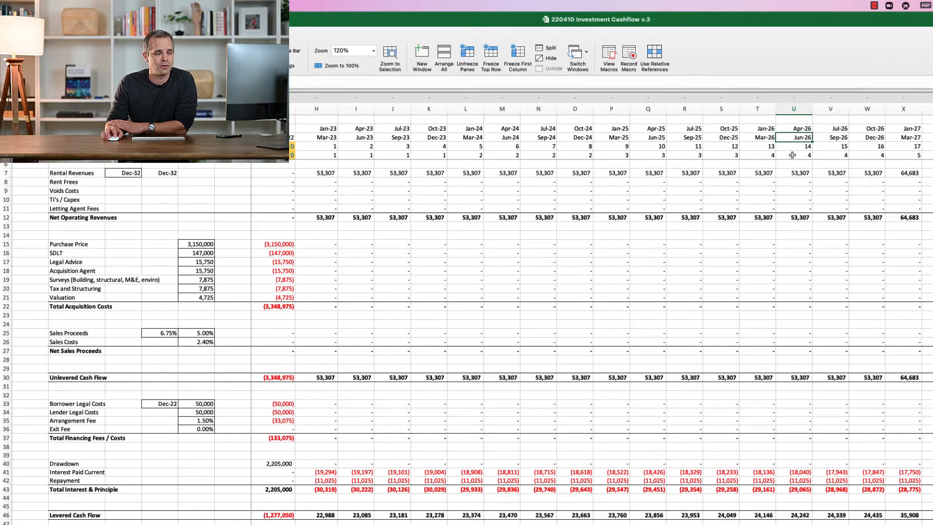
pyautogui.click(794, 109)
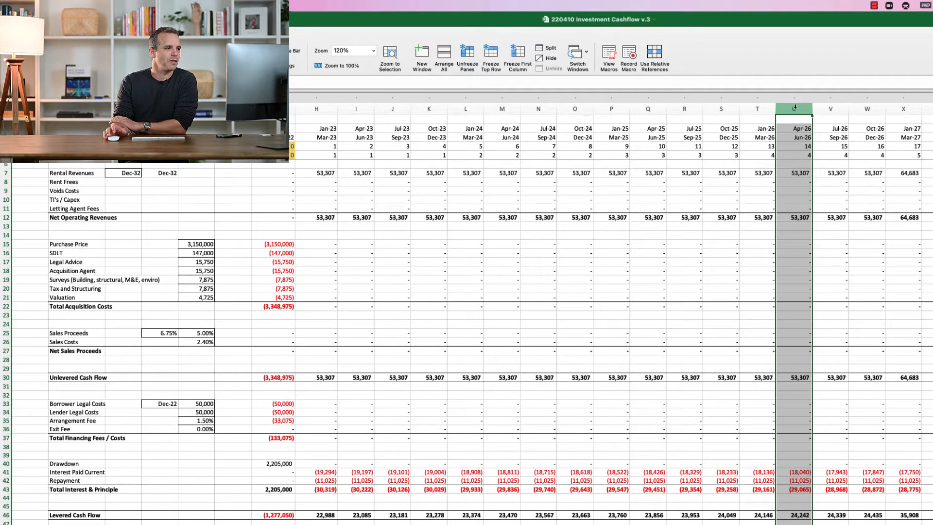
pyautogui.moveTo(279, 109); pyautogui.dragTo(931, 117)
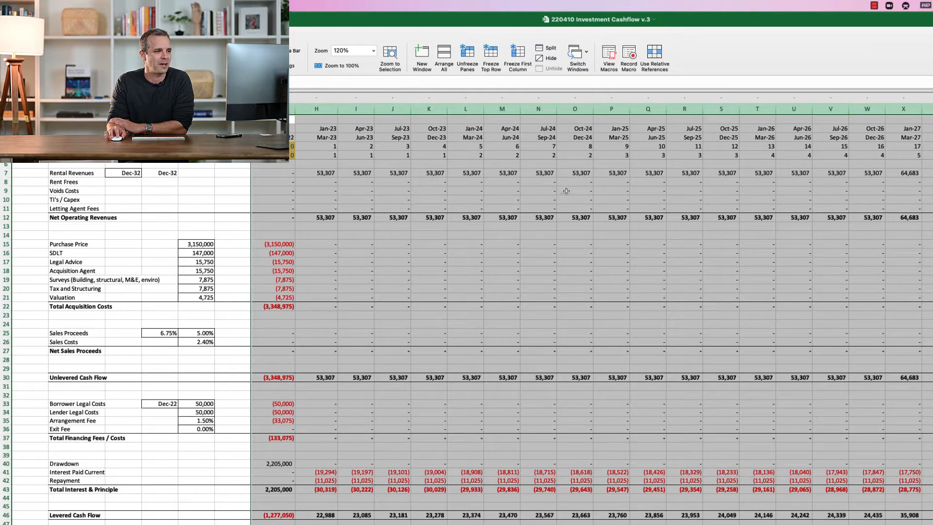
pyautogui.click(505, 147)
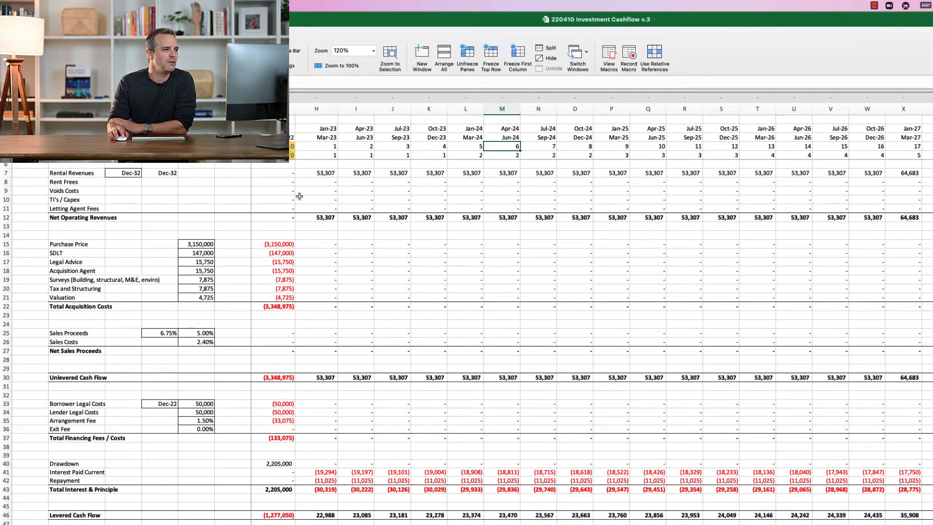
# Review the cash flow's row blocks for operating revenues, acquisition costs, and financing costs with interest and principal
pyautogui.moveTo(302, 191); pyautogui.dragTo(930, 192)
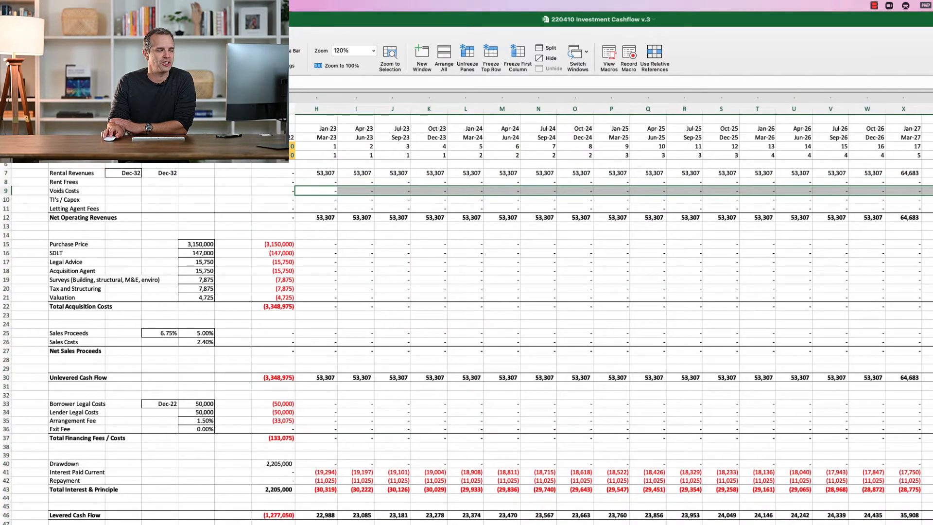
pyautogui.click(591, 199)
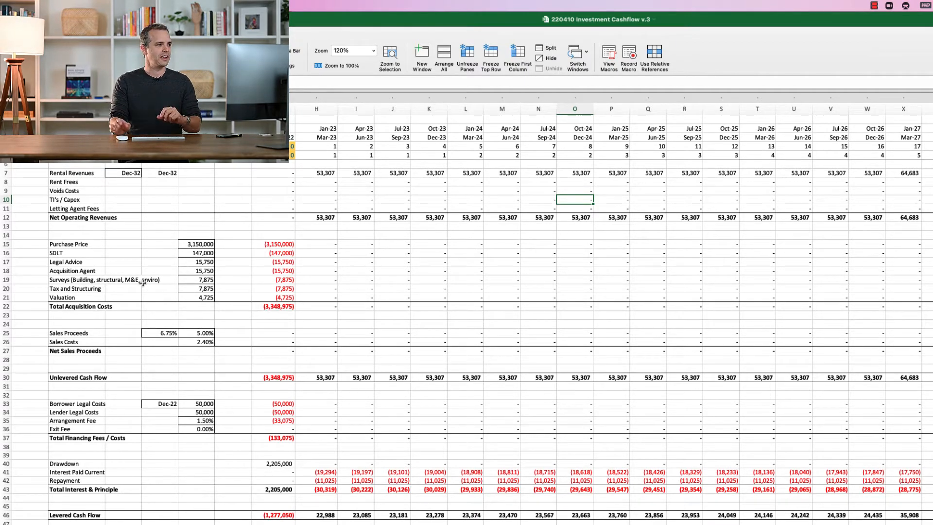
pyautogui.moveTo(6, 174); pyautogui.dragTo(4, 217)
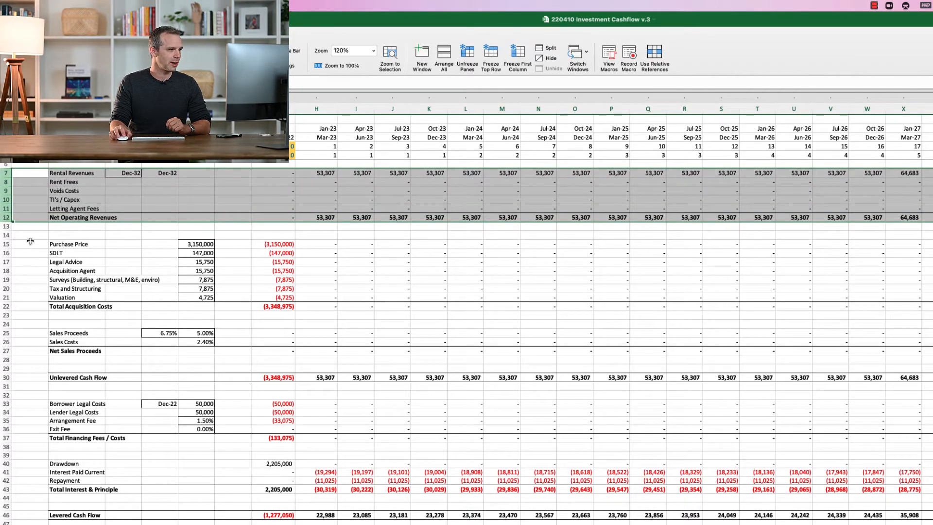
pyautogui.moveTo(6, 244); pyautogui.dragTo(10, 304)
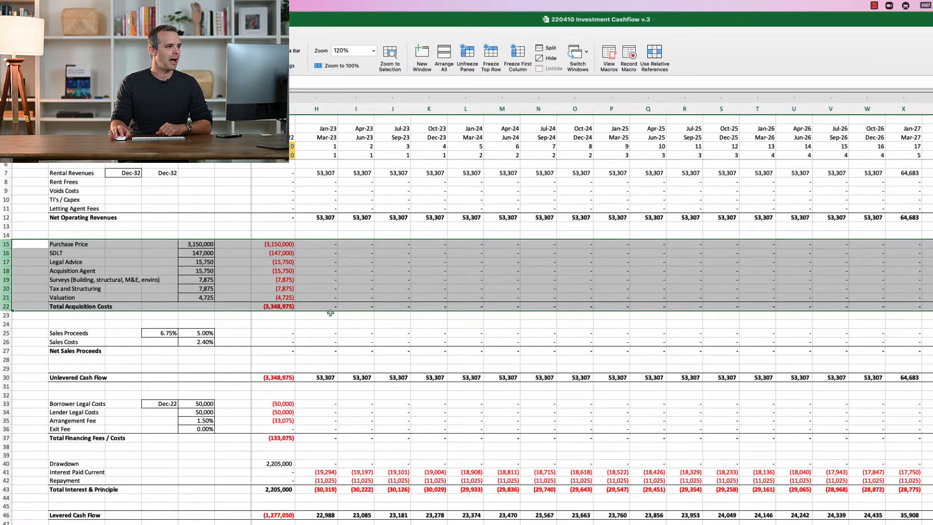
pyautogui.click(128, 360)
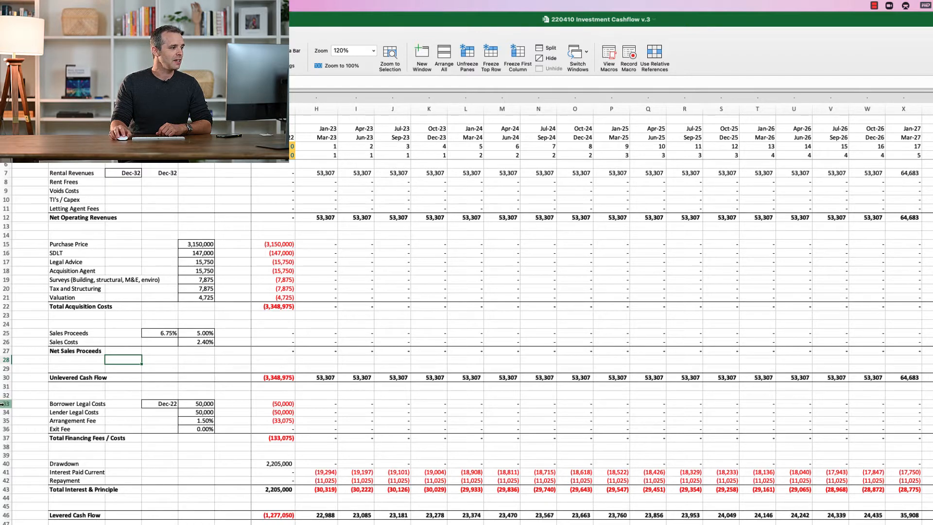
pyautogui.moveTo(3, 403); pyautogui.dragTo(5, 495)
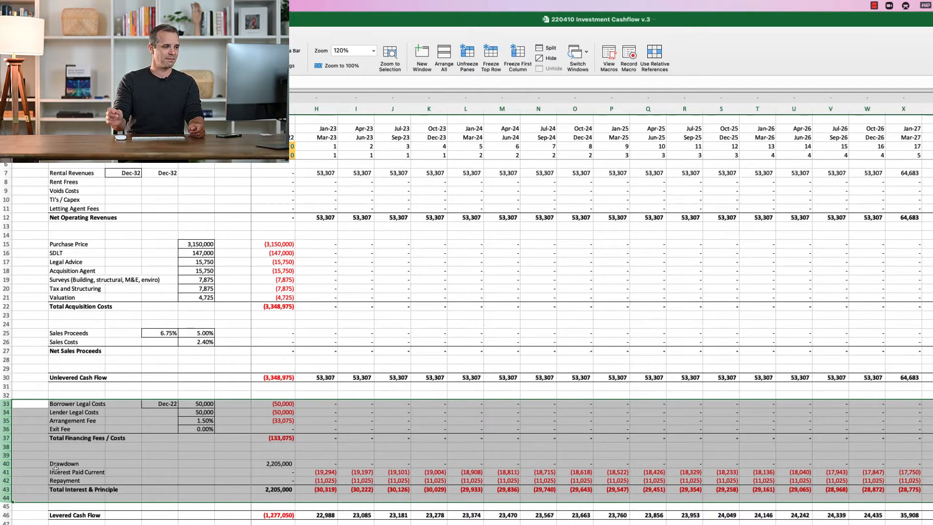
pyautogui.click(341, 270)
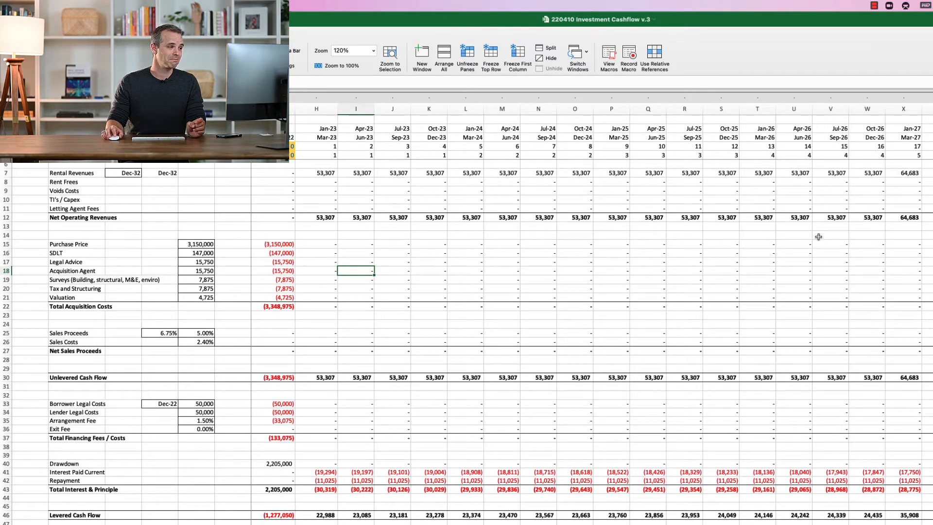
# Examine the Dec-22 column's purchase price, acquisition cost items and total, along with its operating revenue rows
pyautogui.click(274, 246)
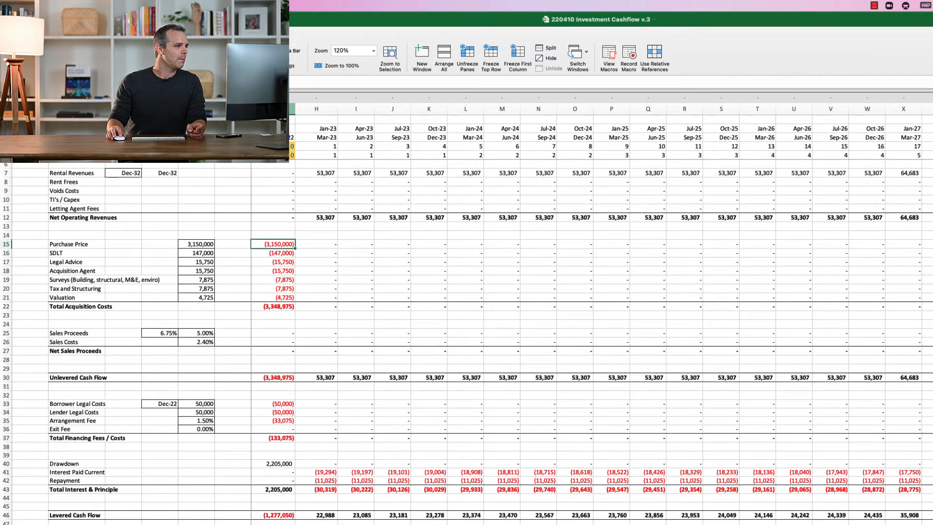
pyautogui.hotkey('ctrl', 'space')
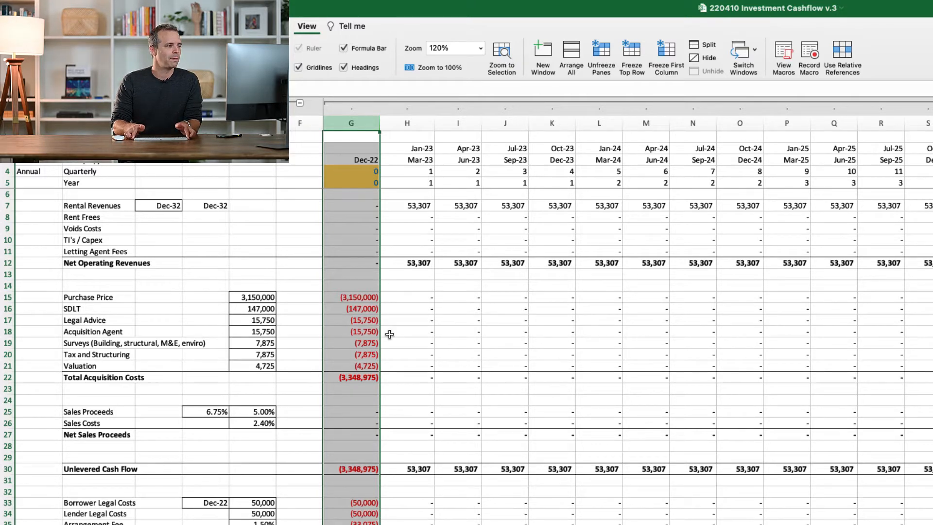
pyautogui.click(407, 309)
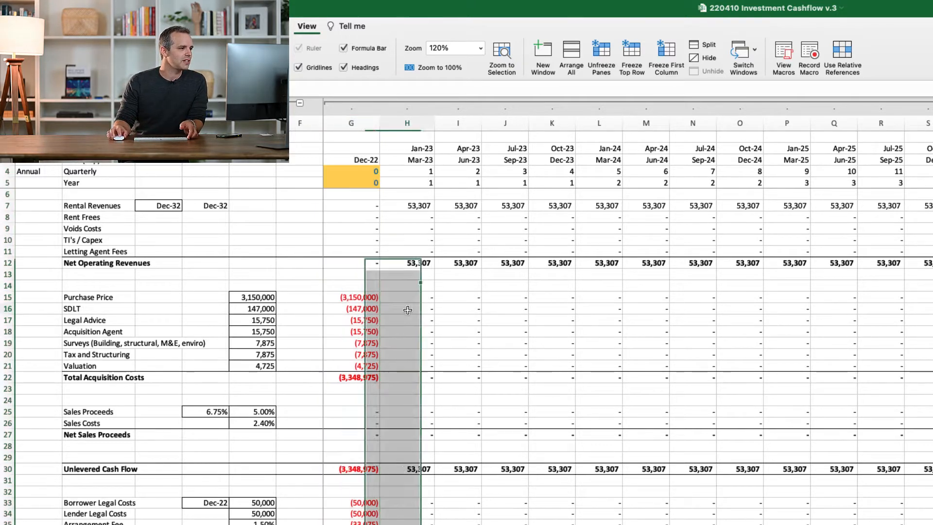
pyautogui.click(349, 296)
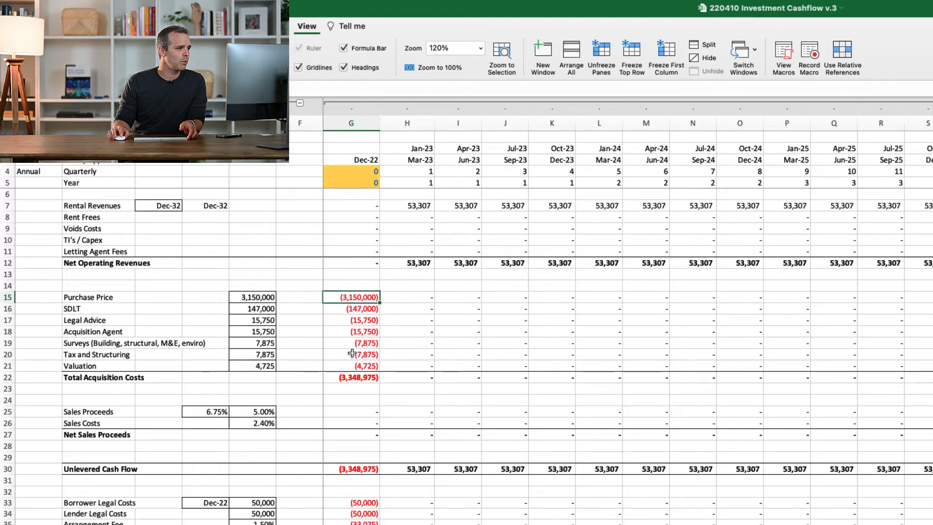
pyautogui.click(368, 310)
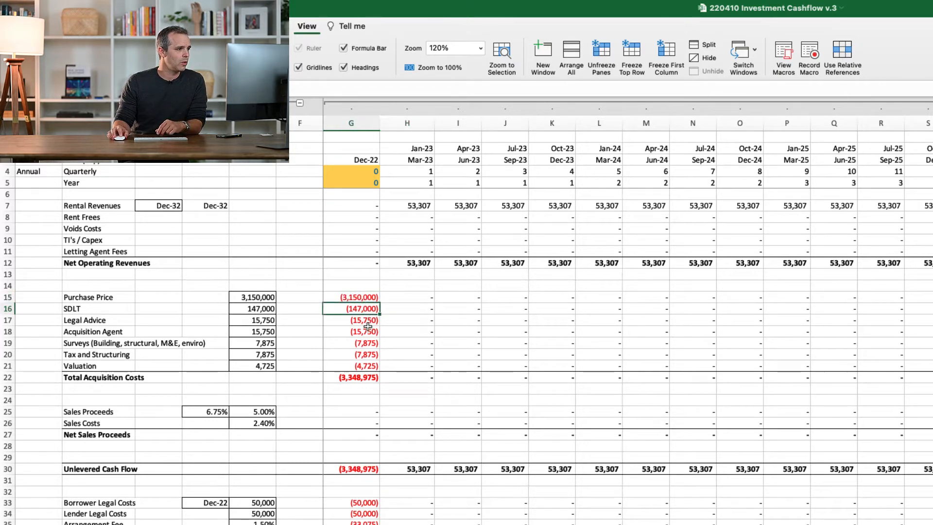
pyautogui.hotkey('shift', 'Down')
pyautogui.hotkey('shift', 'Down')
pyautogui.hotkey('shift', 'Down')
pyautogui.hotkey('shift', 'Down')
pyautogui.hotkey('shift', 'Down')
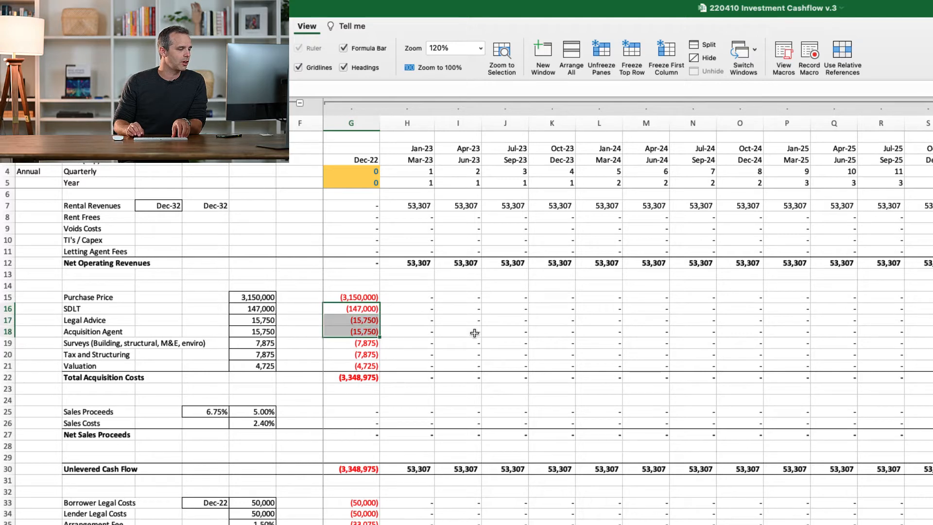
pyautogui.press('Up')
pyautogui.hotkey('shift', 'Down')
pyautogui.hotkey('shift', 'Down')
pyautogui.hotkey('shift', 'Down')
pyautogui.hotkey('shift', 'Down')
pyautogui.hotkey('shift', 'Down')
pyautogui.hotkey('shift', 'Down')
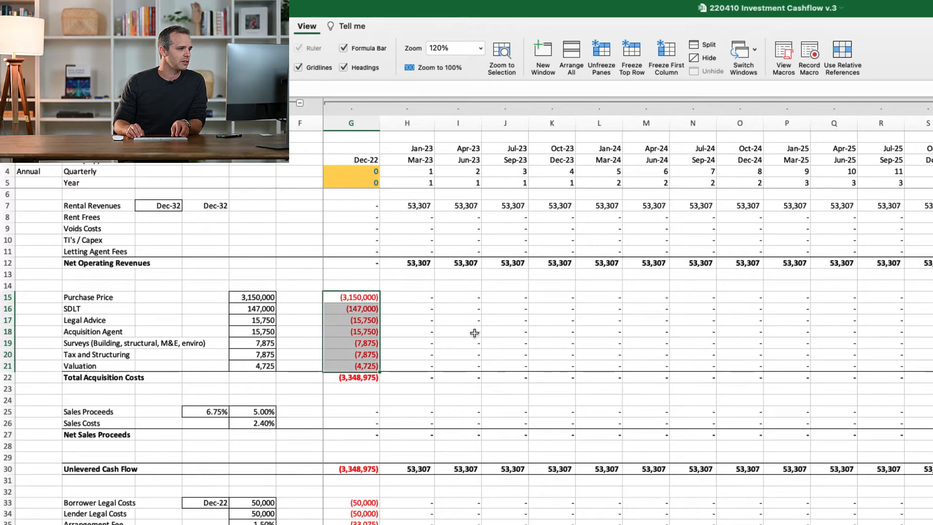
pyautogui.press('Down')
pyautogui.press('Down')
pyautogui.press('Down')
pyautogui.press('Down')
pyautogui.press('Down')
pyautogui.press('Down')
pyautogui.press('Down')
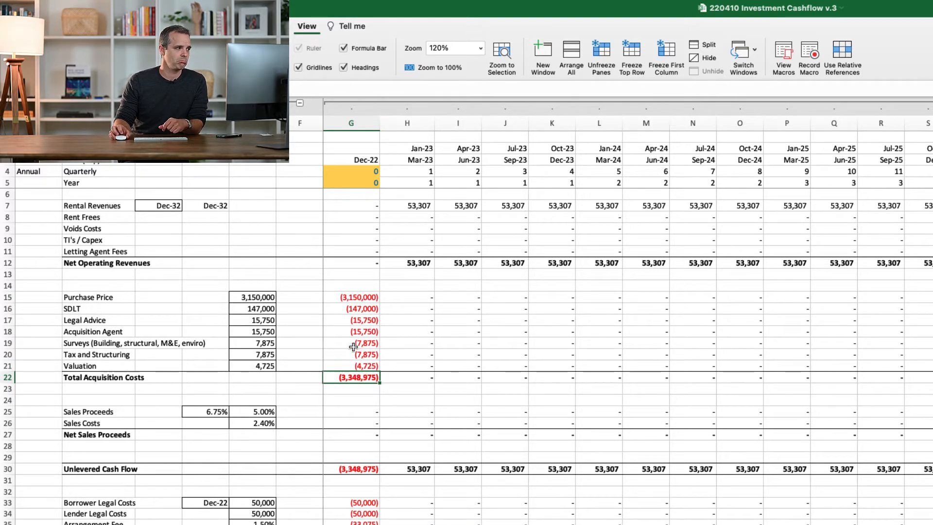
pyautogui.moveTo(368, 209); pyautogui.dragTo(365, 250)
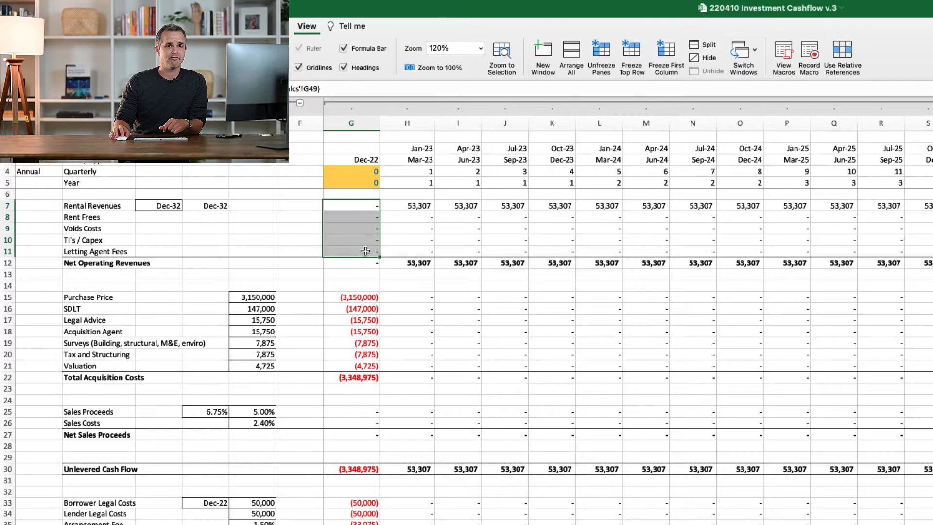
pyautogui.click(365, 298)
pyautogui.moveTo(365, 299); pyautogui.dragTo(360, 379)
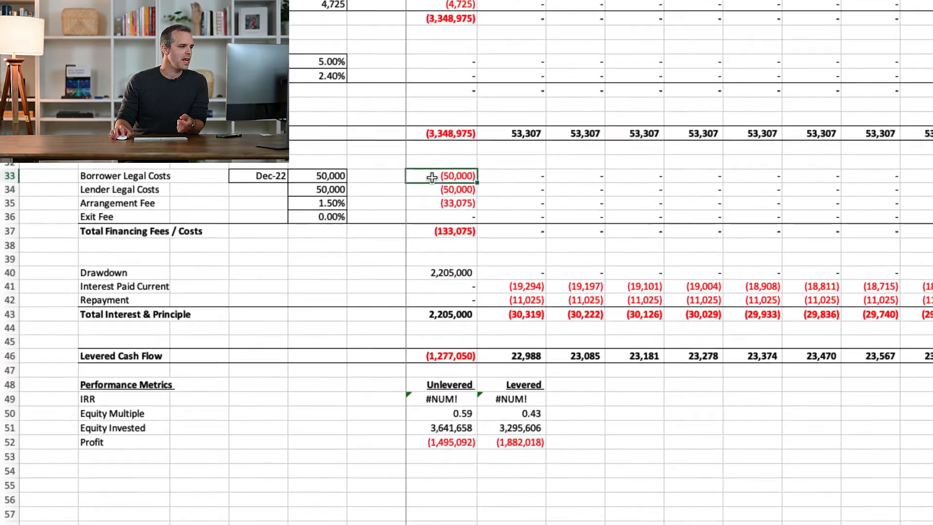
# Examine the Dec-22 financing entries: borrower and lender legal costs, arrangement fee, exit fee and loan drawdown
pyautogui.click(344, 506)
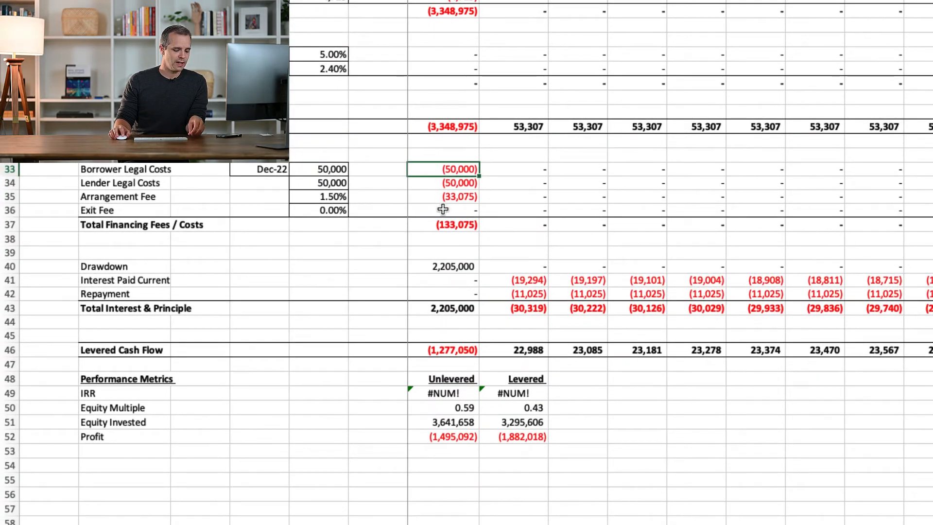
pyautogui.keyDown('shift'); pyautogui.click(443, 209); pyautogui.keyUp('shift')
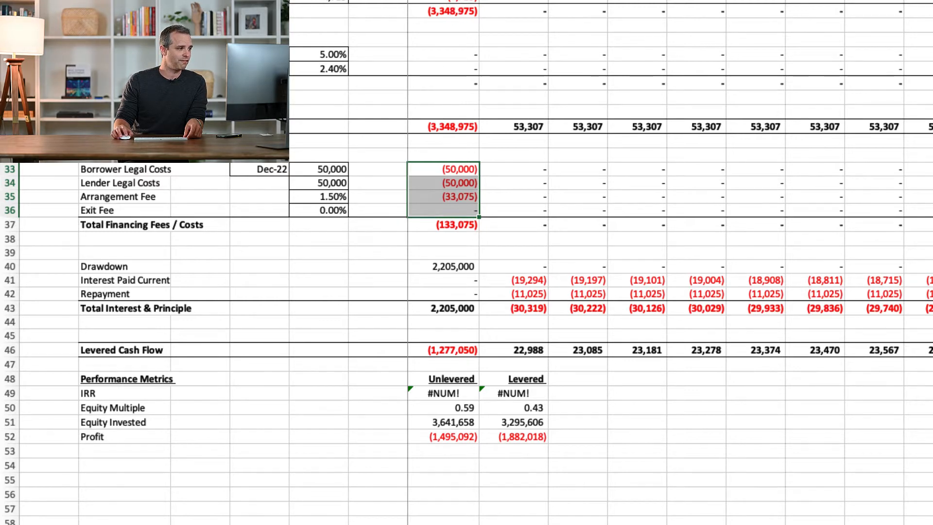
pyautogui.click(512, 182)
pyautogui.click(462, 169)
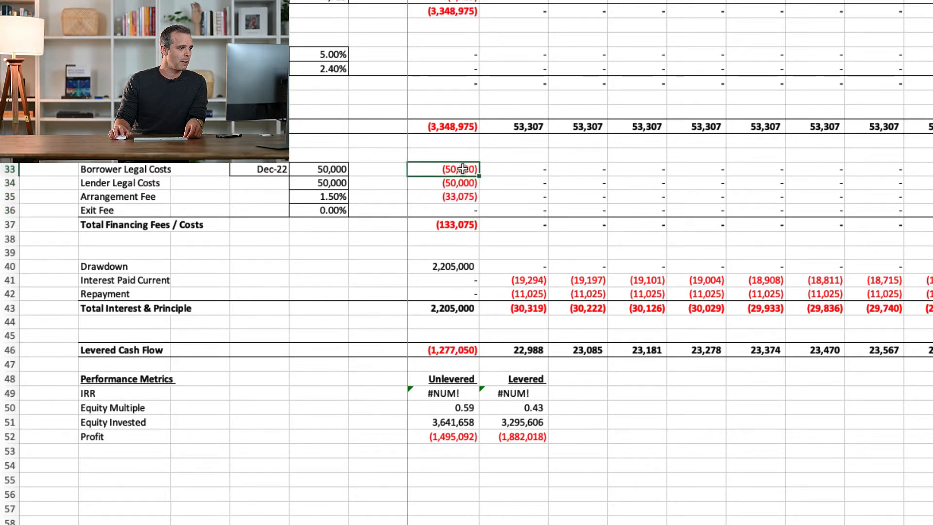
pyautogui.click(460, 183)
pyautogui.click(457, 196)
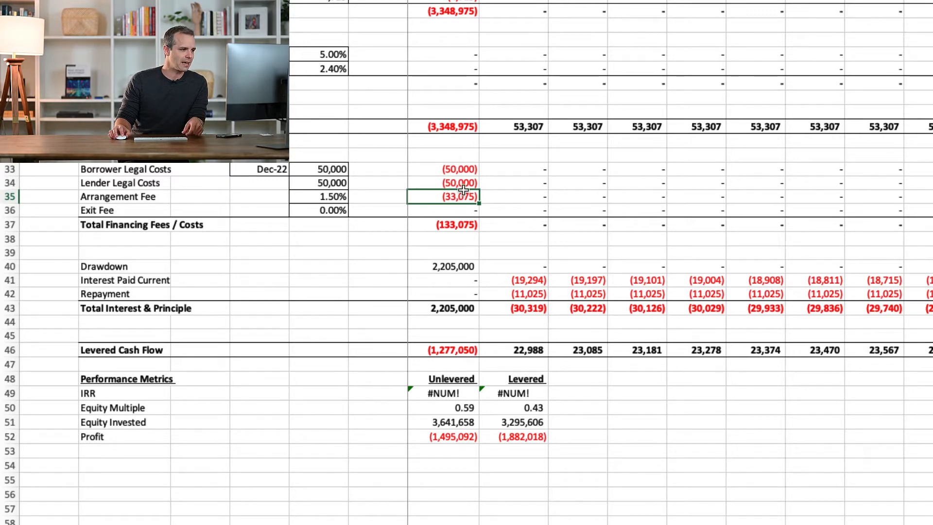
pyautogui.click(95, 197)
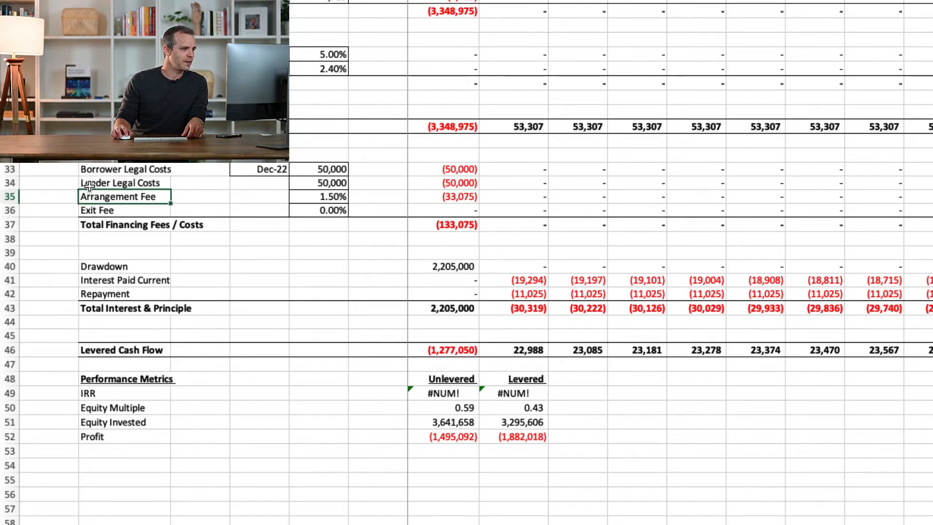
pyautogui.click(91, 183)
pyautogui.click(91, 169)
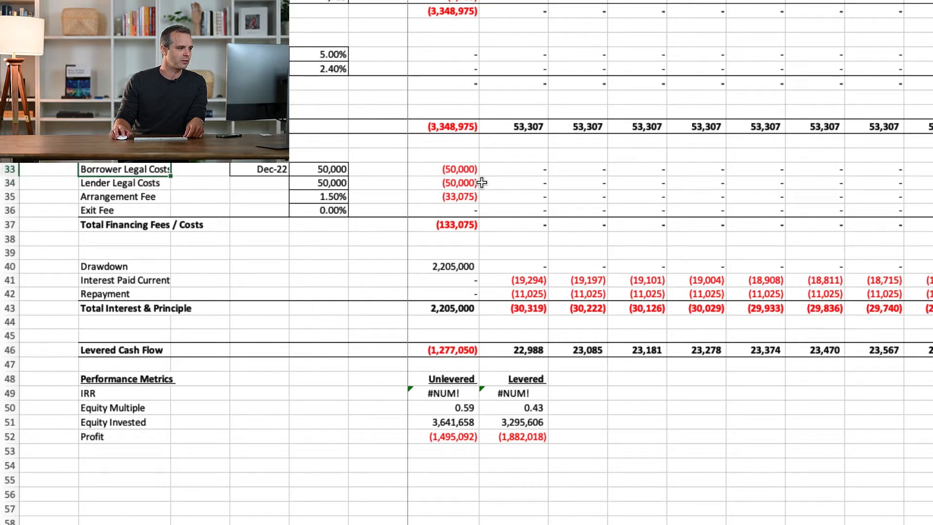
pyautogui.click(457, 266)
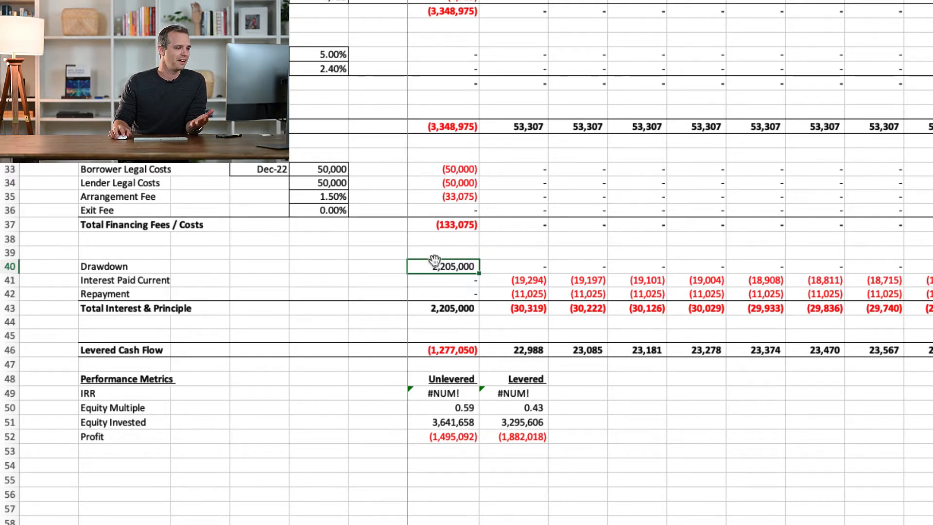
# Review the Dec-22 loan drawdown and the Levered Cash Flow row that runs across all periods
pyautogui.click(112, 265)
pyautogui.click(455, 264)
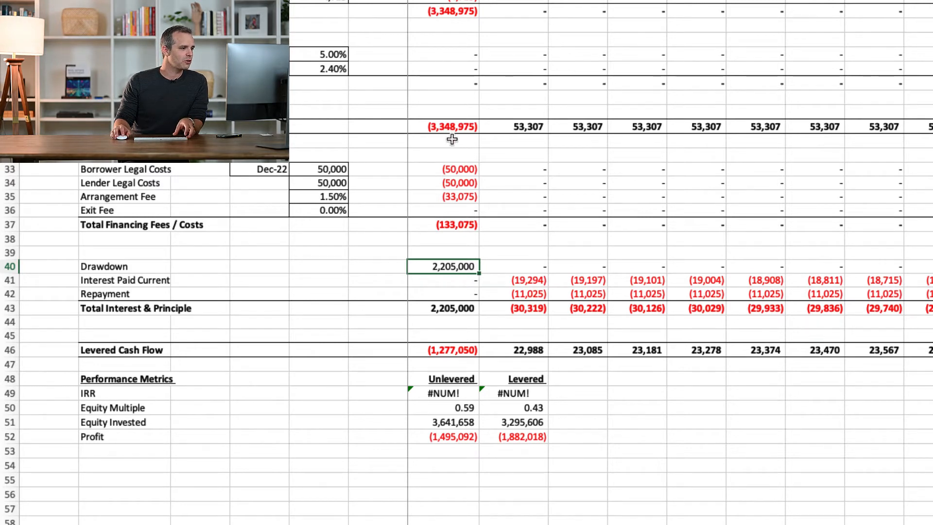
pyautogui.click(440, 350)
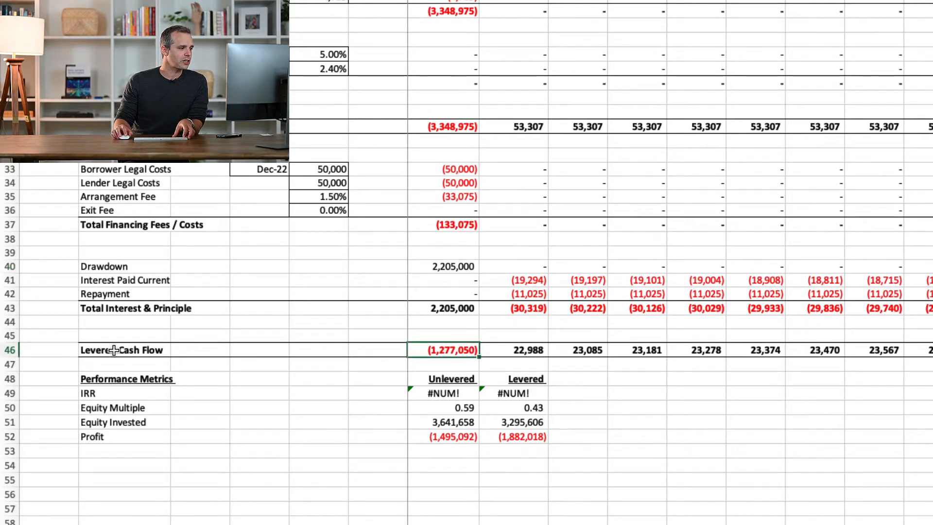
pyautogui.click(8, 350)
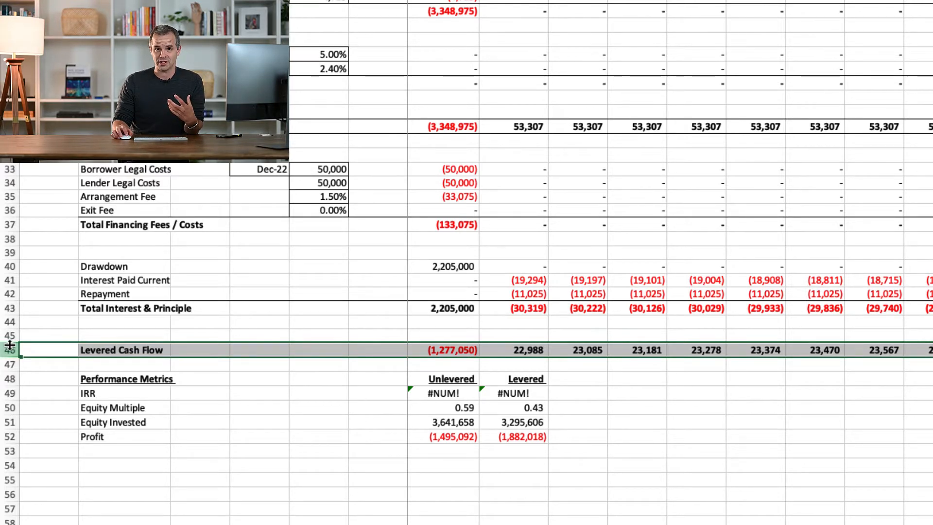
# Trace the Dec-22 levered cash flow back to the acquisition costs, unlevered cash flow and total interest and principal
pyautogui.click(460, 348)
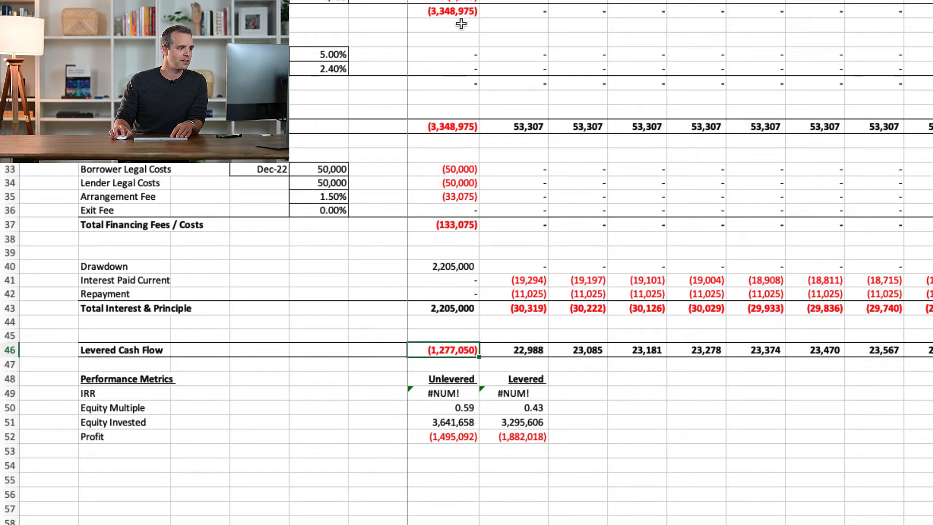
pyautogui.moveTo(454, 0); pyautogui.dragTo(454, 10)
pyautogui.click(451, 126)
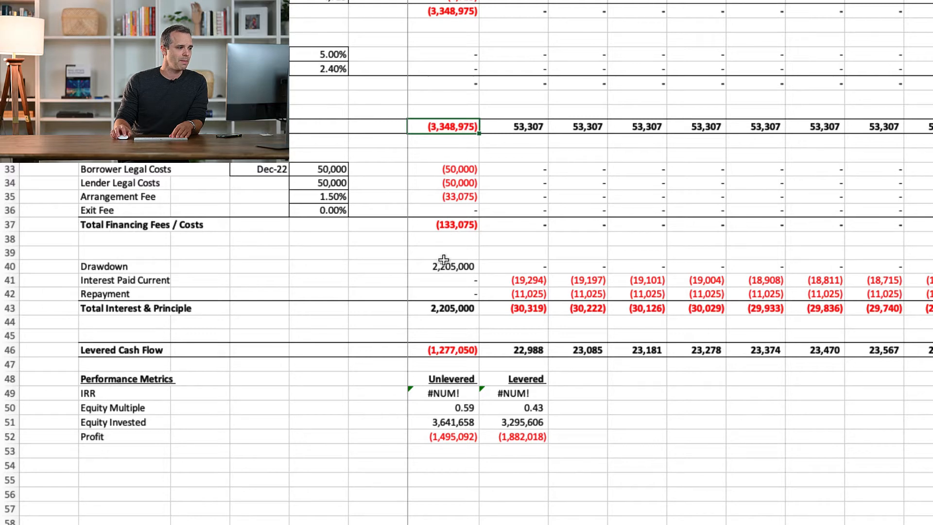
pyautogui.click(450, 308)
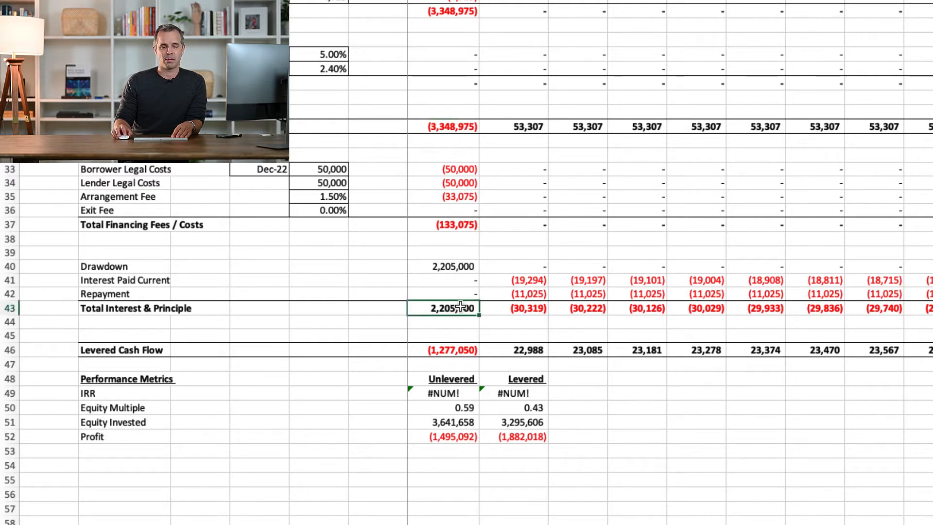
pyautogui.click(459, 350)
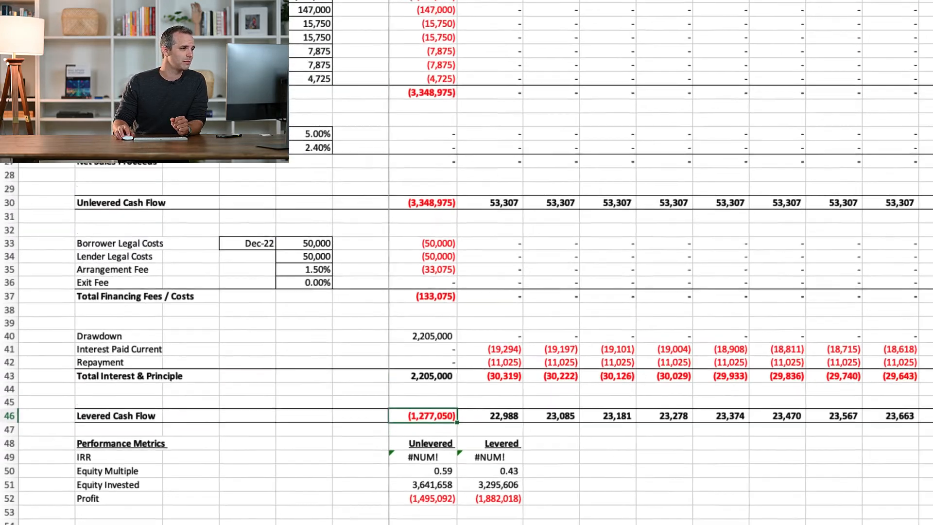
# Examine the Jan-23 to Mar-23 quarter's operating revenue, acquisition cost, sales proceeds and financing fee rows
pyautogui.click(426, 182)
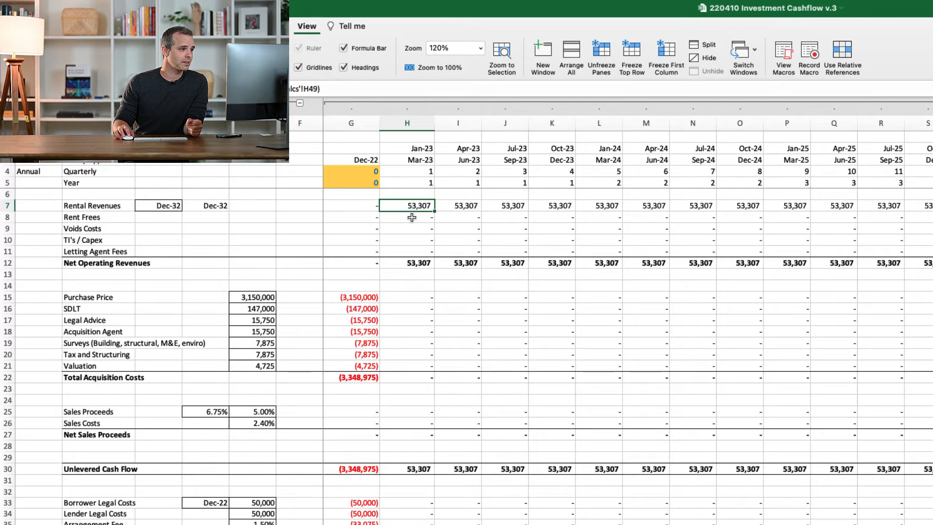
pyautogui.click(413, 218)
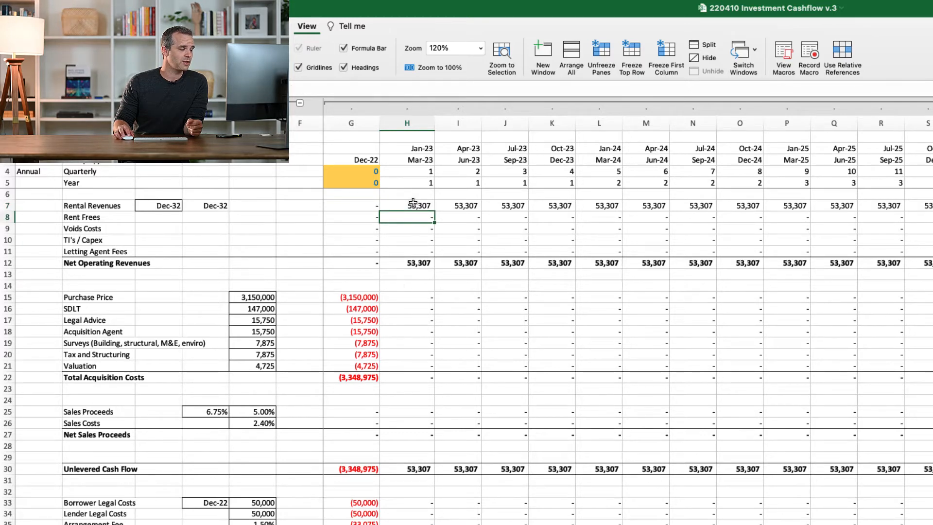
pyautogui.moveTo(418, 206); pyautogui.dragTo(418, 263)
pyautogui.hotkey('shift', 'space')
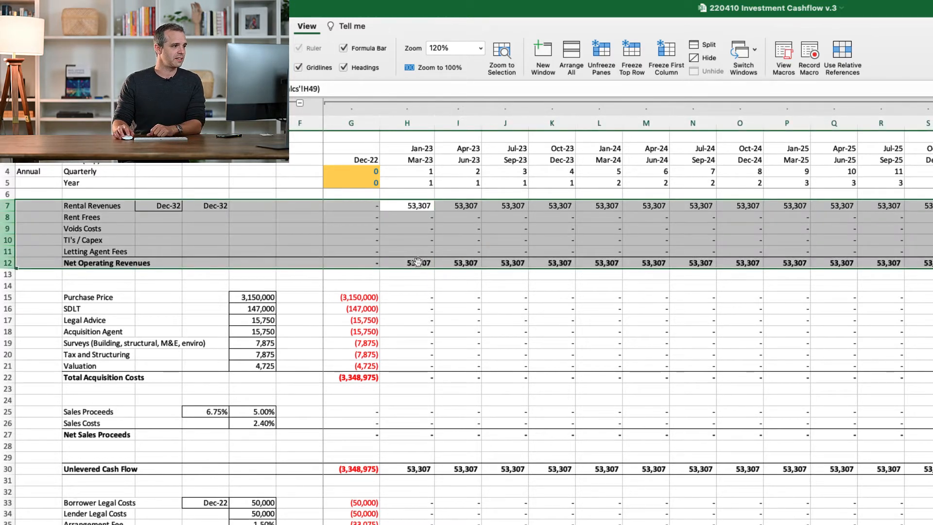
pyautogui.click(419, 298)
pyautogui.moveTo(420, 298); pyautogui.dragTo(418, 378)
pyautogui.moveTo(424, 410); pyautogui.dragTo(419, 434)
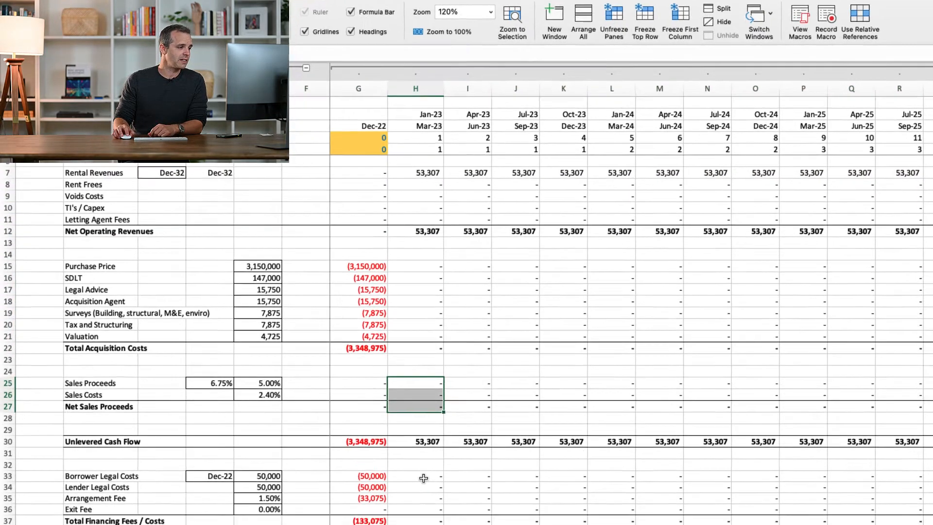
pyautogui.moveTo(424, 479); pyautogui.dragTo(422, 520)
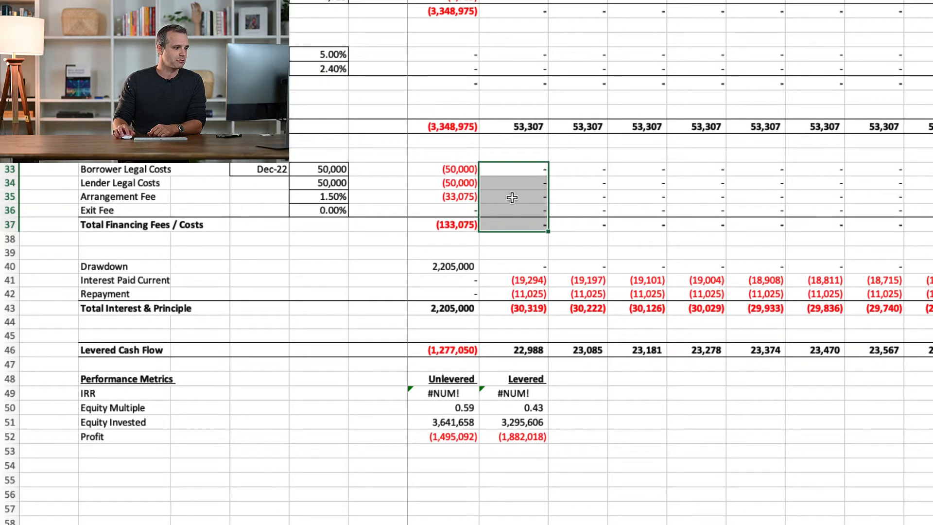
# Examine the Jan-23 to Mar-23 interest paid, repayment, total interest and principal, and resulting levered cash flow
pyautogui.click(528, 279)
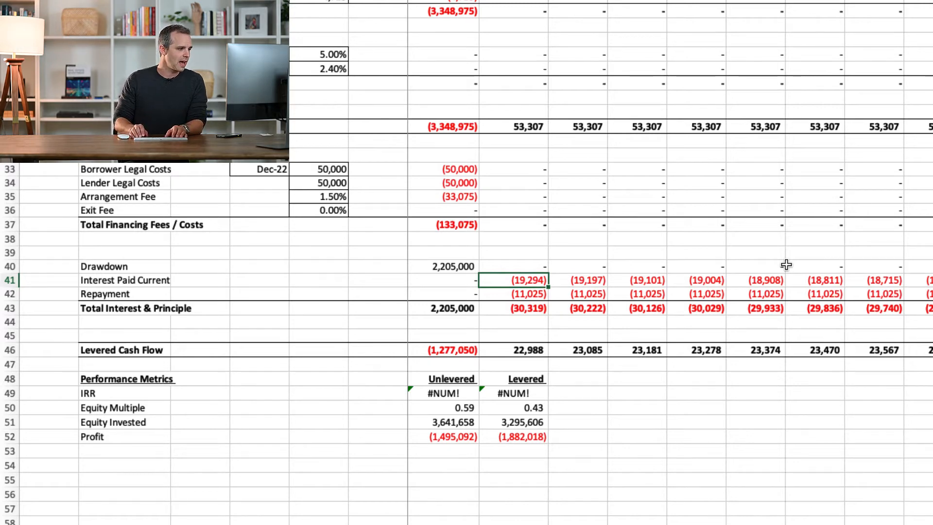
pyautogui.press('Down')
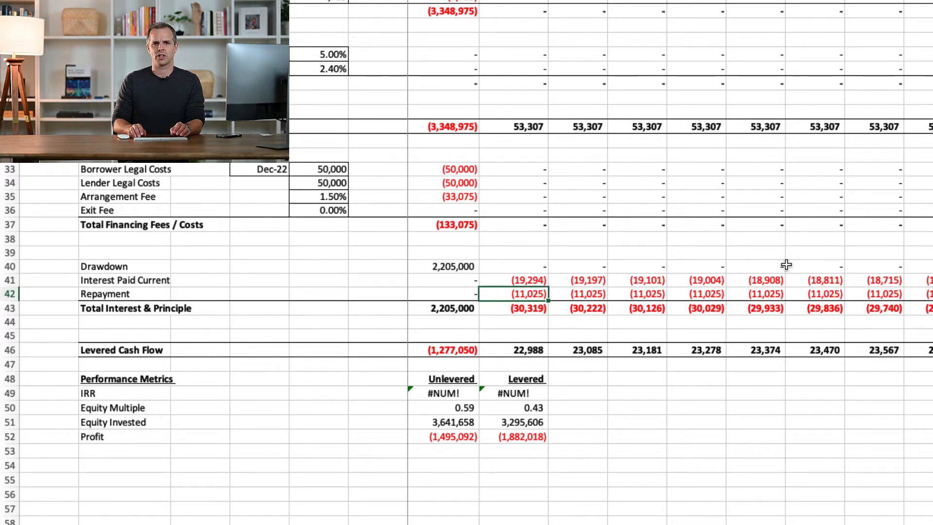
pyautogui.press('Down')
pyautogui.press('Down')
pyautogui.press('Down')
pyautogui.press('Down')
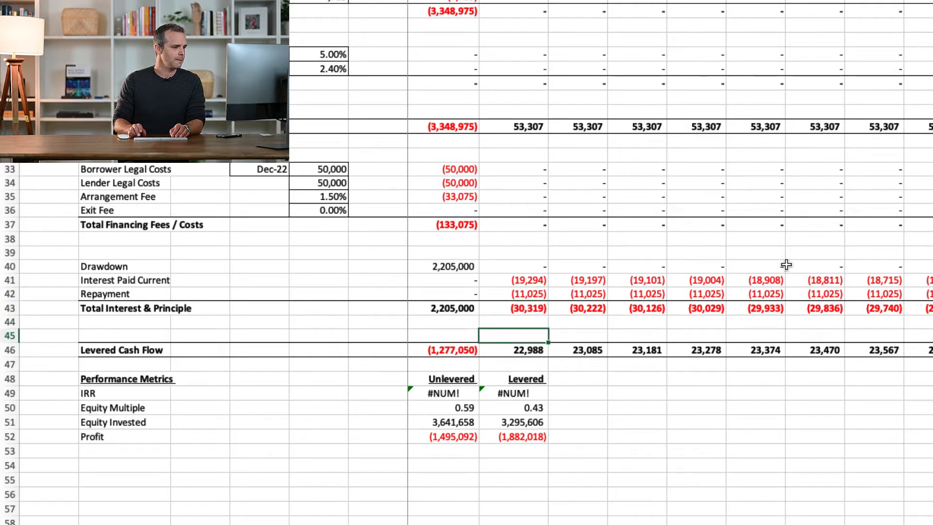
pyautogui.click(260, 55)
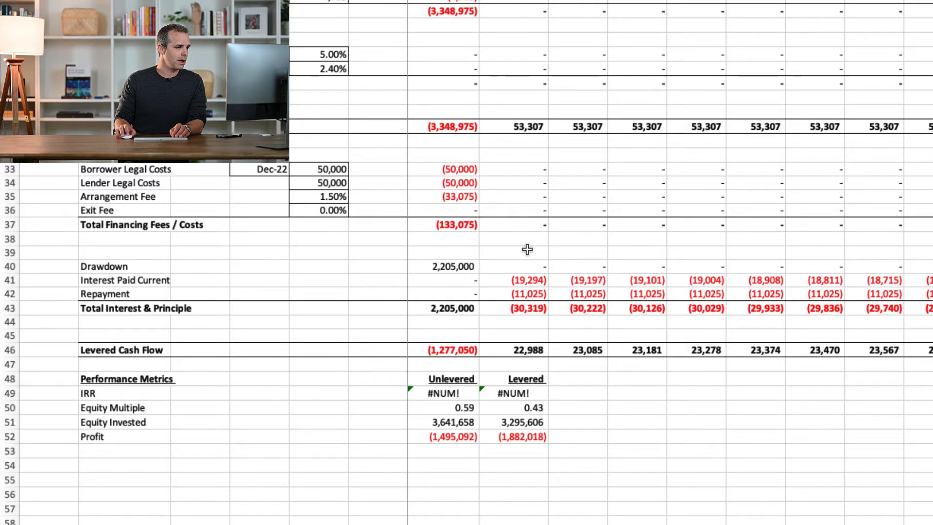
pyautogui.click(530, 310)
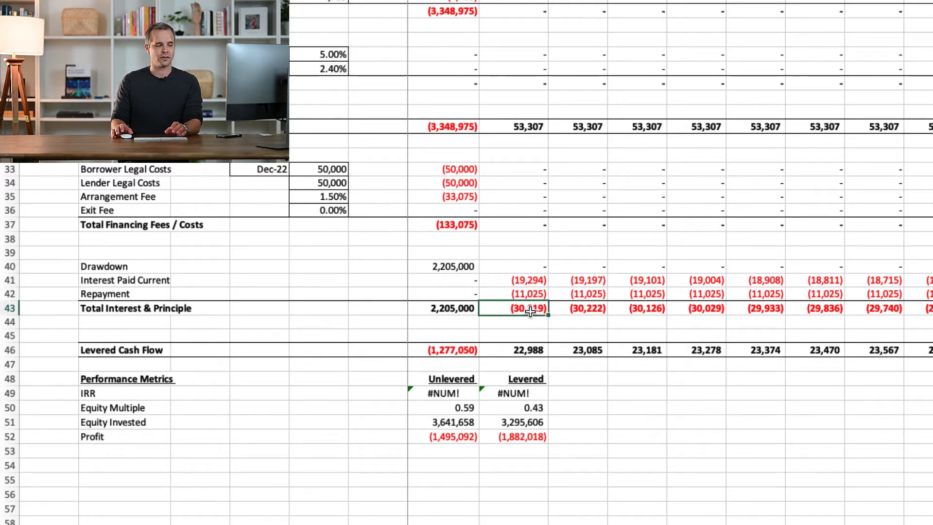
pyautogui.click(531, 350)
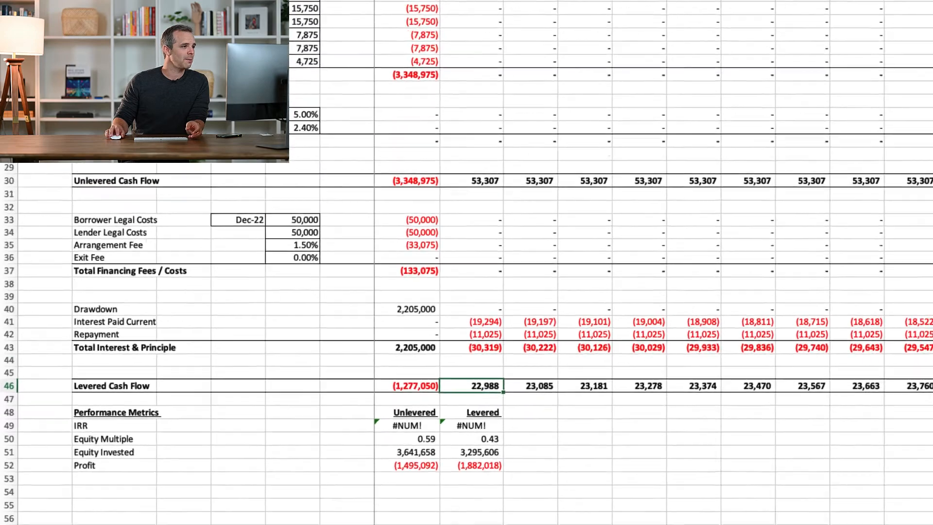
# Review debt service and levered cash flow for Apr-23 to Jun-23, and rental revenues from Jul-23 to Jun-24
pyautogui.click(367, 93)
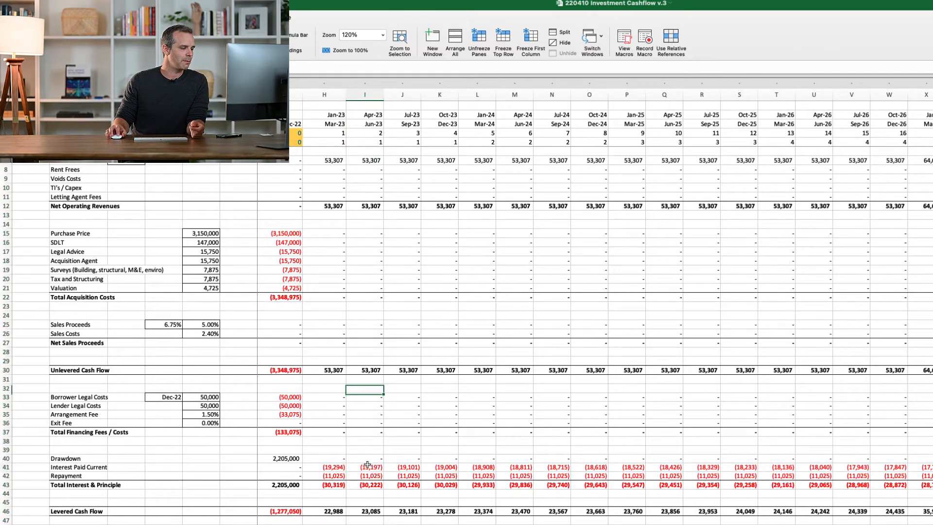
pyautogui.moveTo(369, 467); pyautogui.dragTo(366, 475)
pyautogui.click(366, 510)
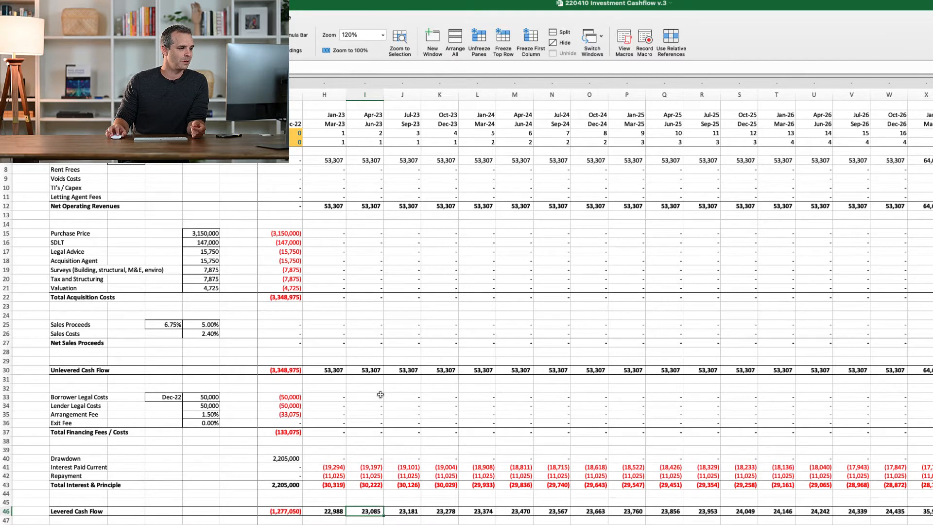
pyautogui.click(409, 206)
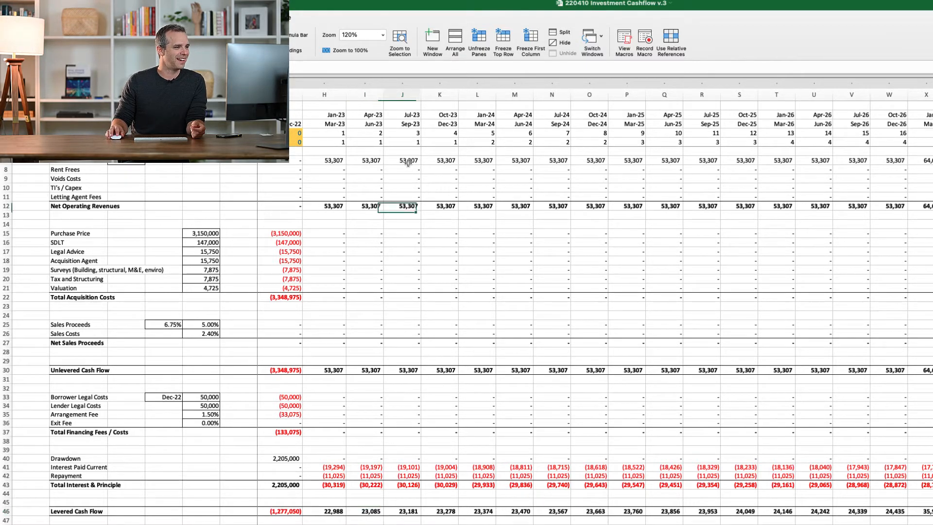
pyautogui.click(410, 162)
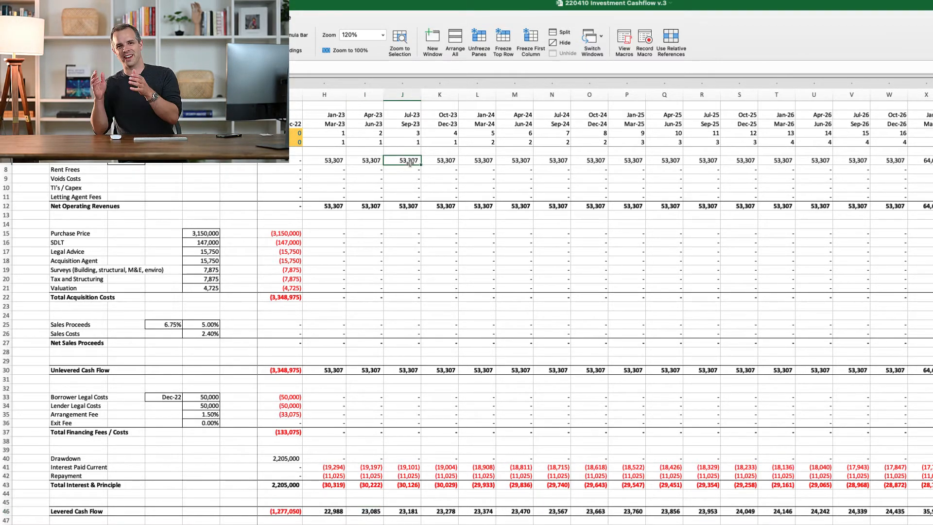
pyautogui.press('Right')
pyautogui.press('Right')
pyautogui.press('Right')
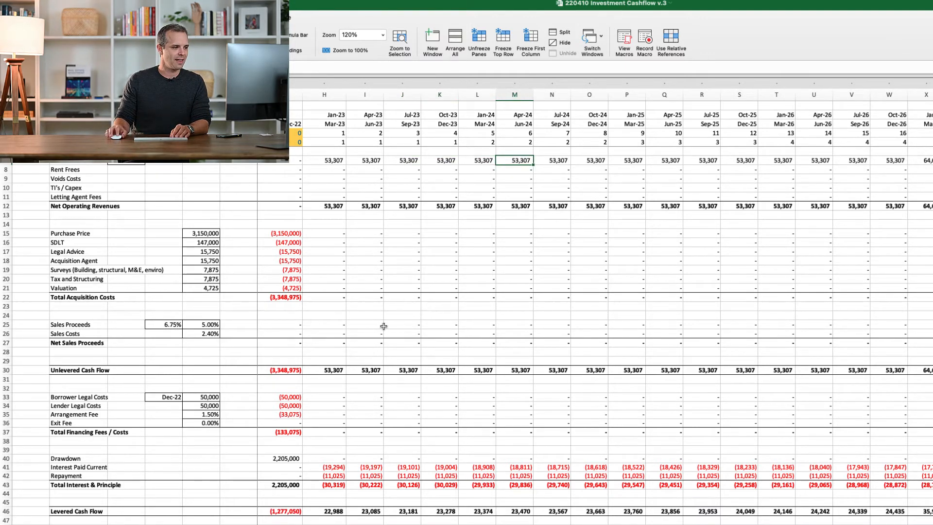
# Compare the rental revenues and quarter numbers of the Oct-26 to Dec-26 and Jan-27 to Mar-27 columns
pyautogui.hscroll(1, 602, 306)
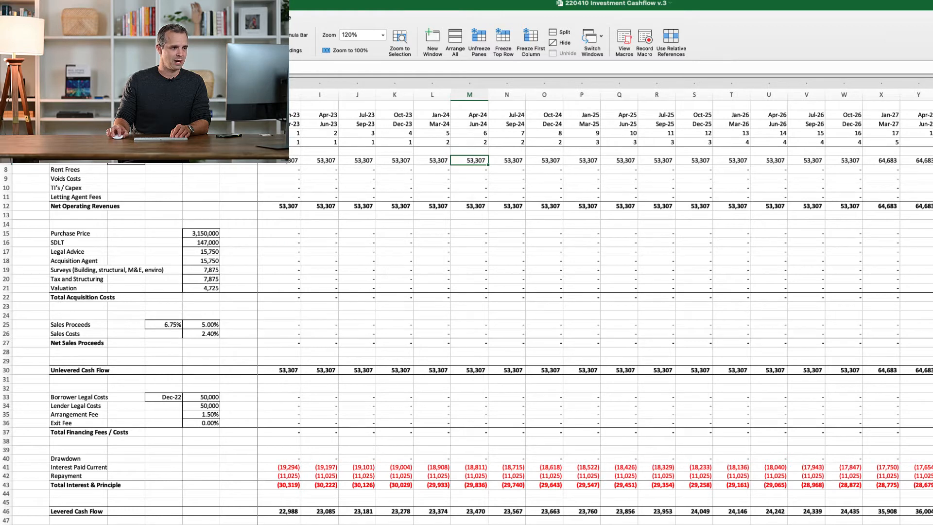
pyautogui.hscroll(6, 601, 307)
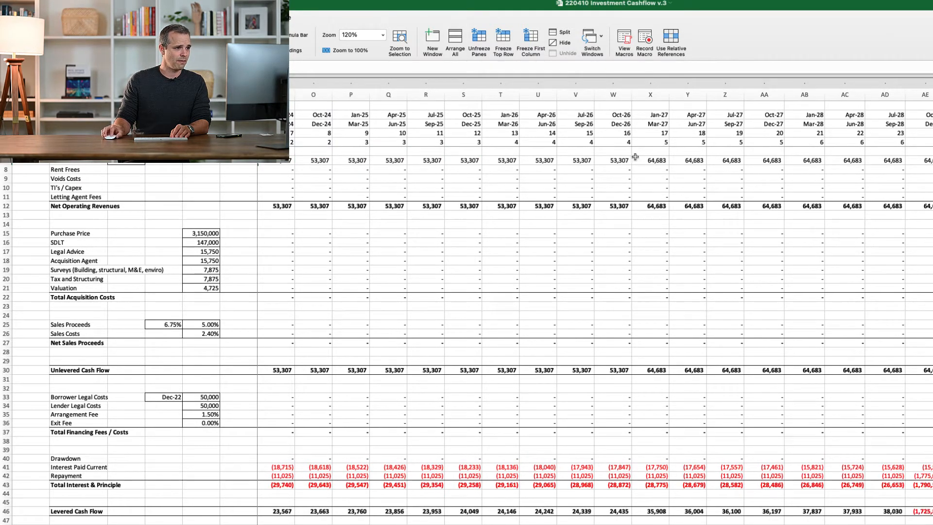
pyautogui.click(619, 162)
pyautogui.hotkey('shift', 'Right')
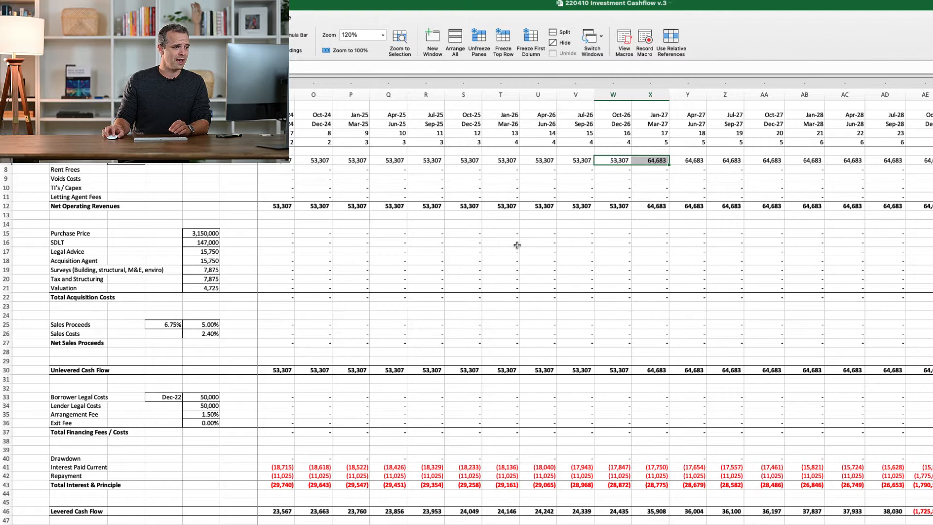
pyautogui.click(628, 161)
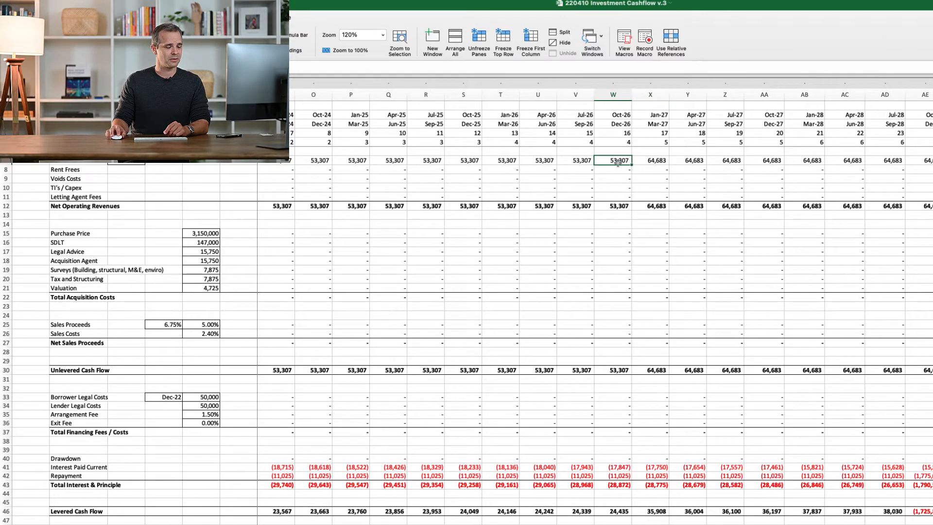
pyautogui.click(650, 161)
pyautogui.click(615, 162)
pyautogui.click(651, 161)
pyautogui.click(620, 163)
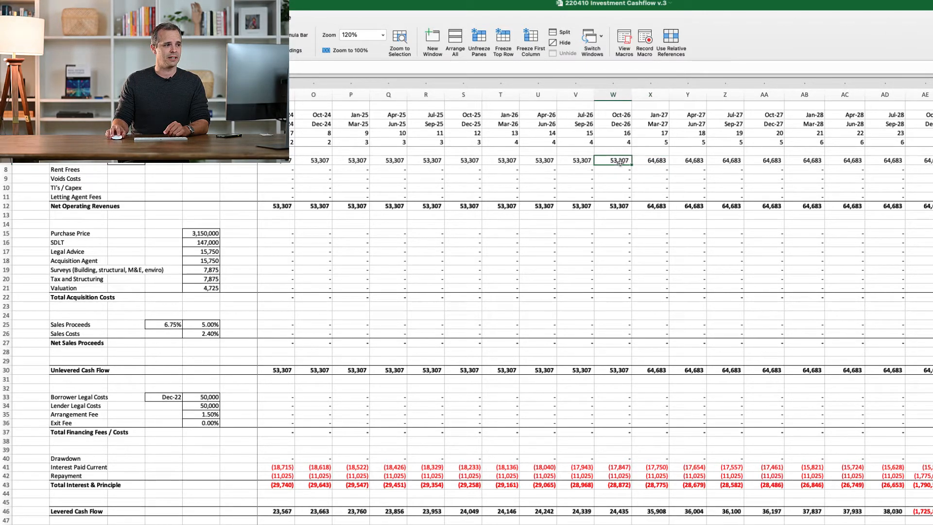
pyautogui.click(625, 135)
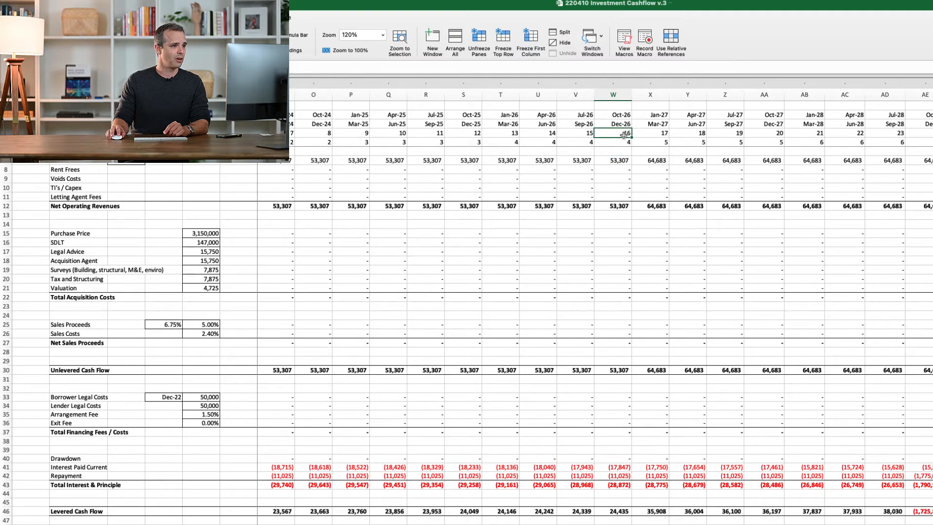
pyautogui.click(657, 134)
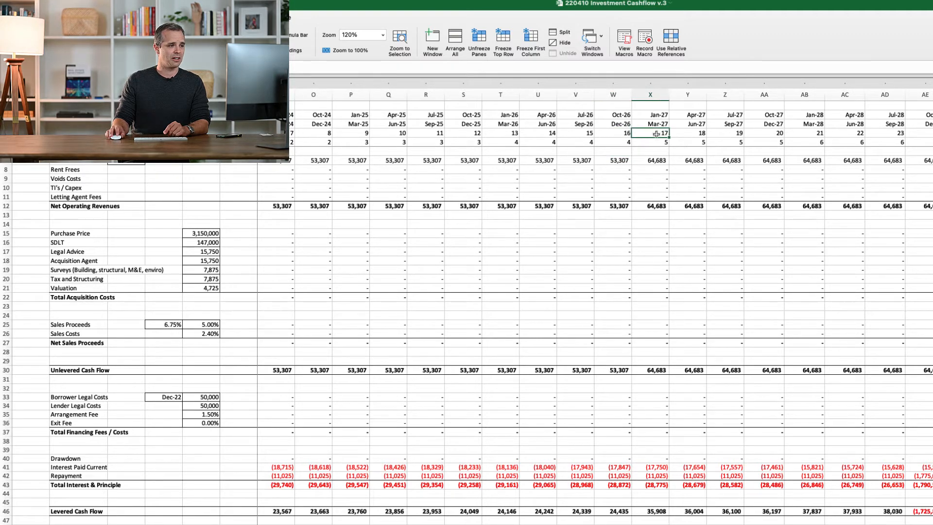
pyautogui.click(652, 161)
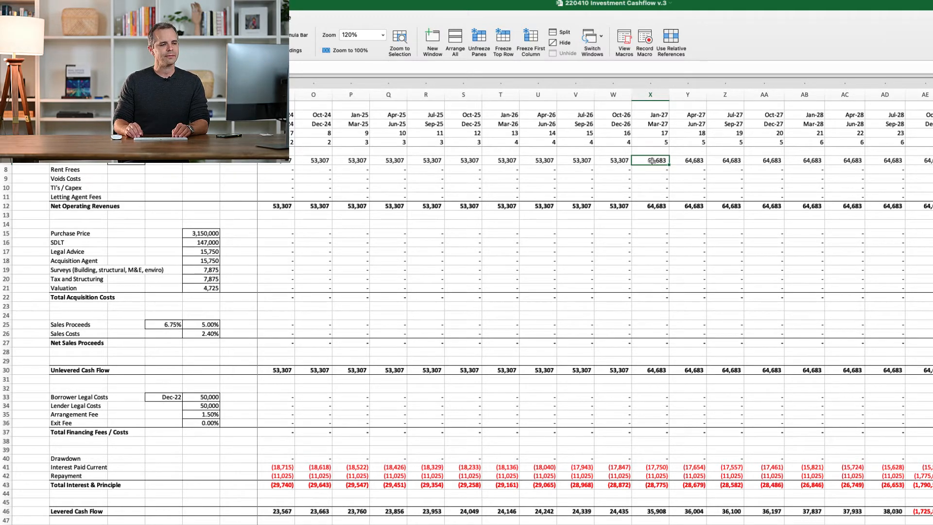
# Follow the rental revenues across the quarters from Jan-27 to Jun-28
pyautogui.press('Right')
pyautogui.press('Right')
pyautogui.press('Right')
pyautogui.press('Right')
pyautogui.press('Right')
pyautogui.press('Right')
pyautogui.press('Right')
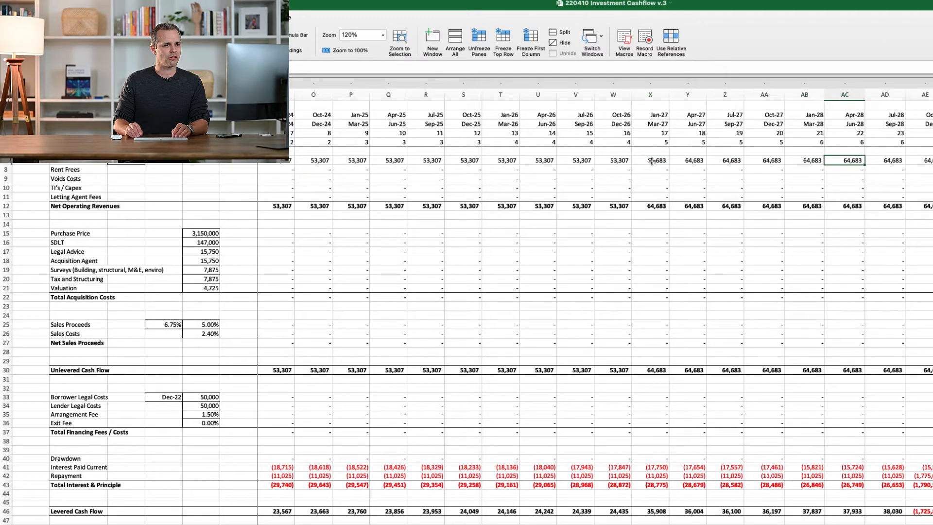
pyautogui.press('Left')
pyautogui.press('Left')
pyautogui.press('Left')
pyautogui.press('Left')
pyautogui.press('Right')
pyautogui.press('Right')
pyautogui.press('Right')
pyautogui.press('Right')
pyautogui.press('Right')
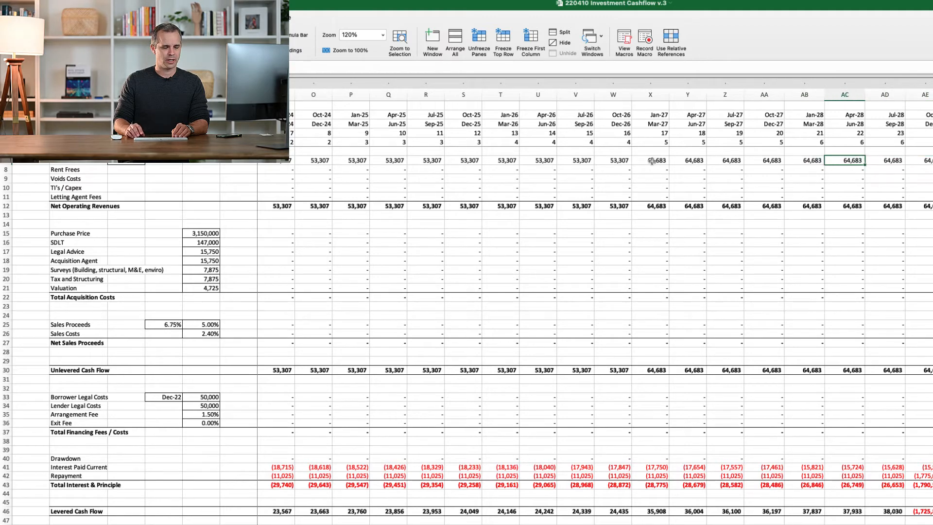
# Inspect the Oct-28 to Dec-28 quarter's column and its rental revenue
pyautogui.press('Right')
pyautogui.press('Right')
pyautogui.press('Right')
pyautogui.press('Right')
pyautogui.press('Right')
pyautogui.press('Right')
pyautogui.press('Right')
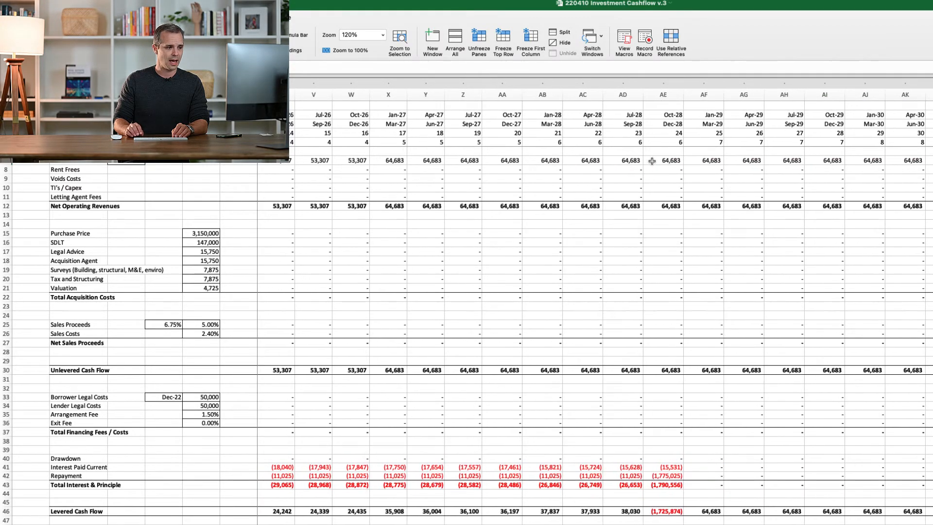
pyautogui.click(663, 103)
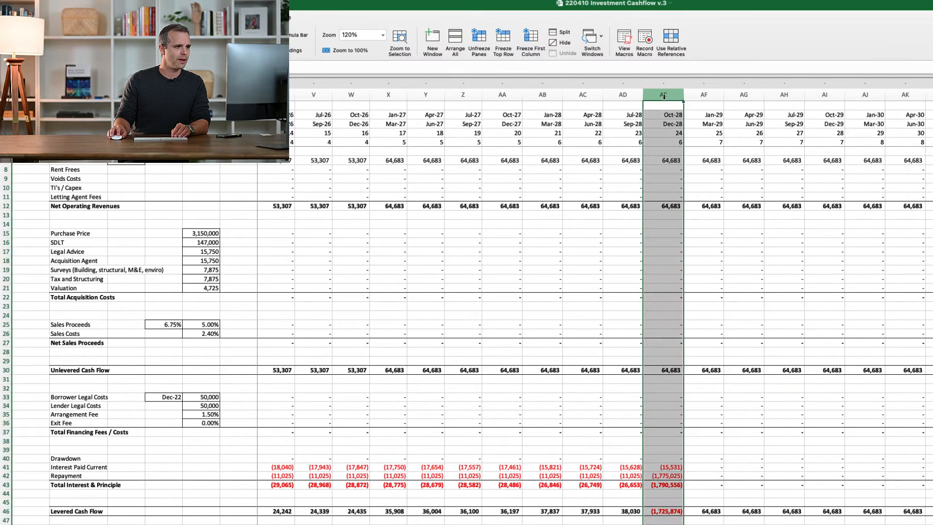
pyautogui.click(668, 161)
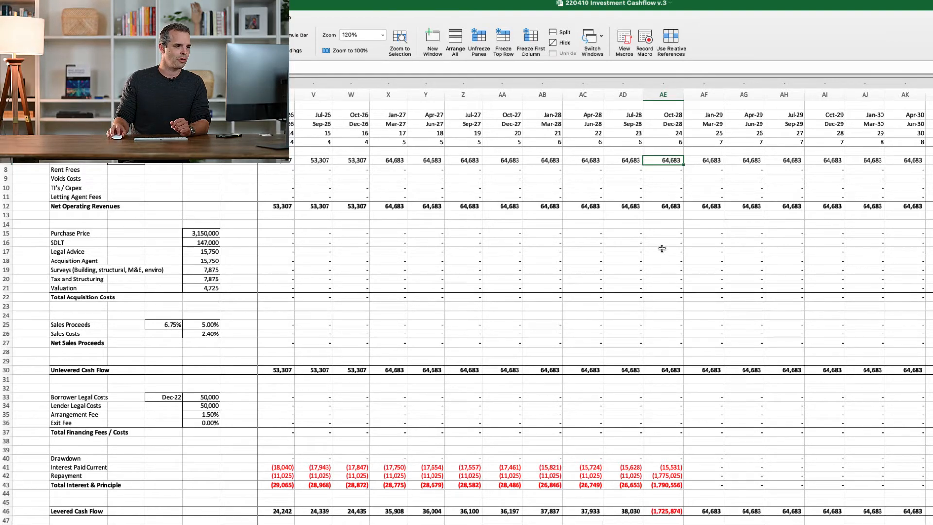
# Check the acquisition, sales, financing fee and interest and principal rows for the Oct-28 to Dec-28 quarter
pyautogui.moveTo(669, 232); pyautogui.dragTo(670, 340)
pyautogui.hotkey('shift', 'space')
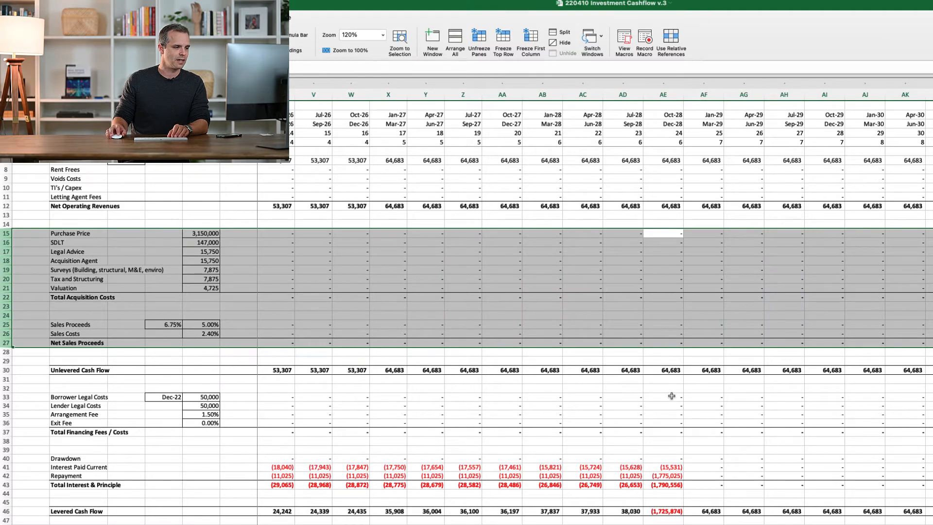
pyautogui.moveTo(672, 396); pyautogui.dragTo(669, 489)
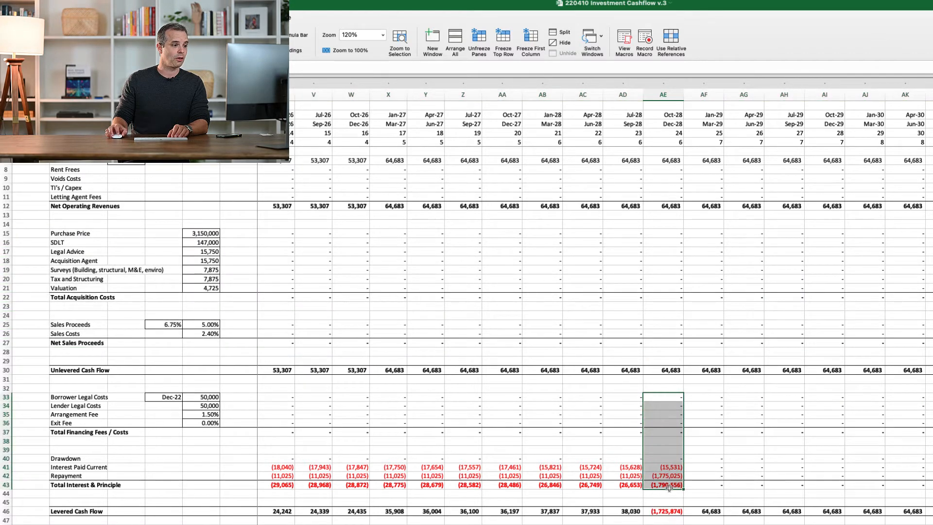
pyautogui.hotkey('shift', 'space')
pyautogui.click(669, 484)
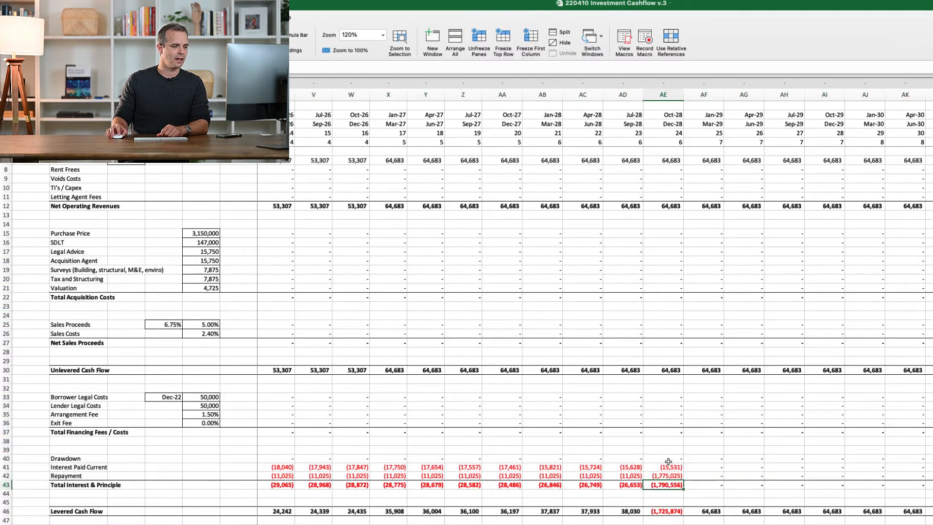
pyautogui.click(668, 467)
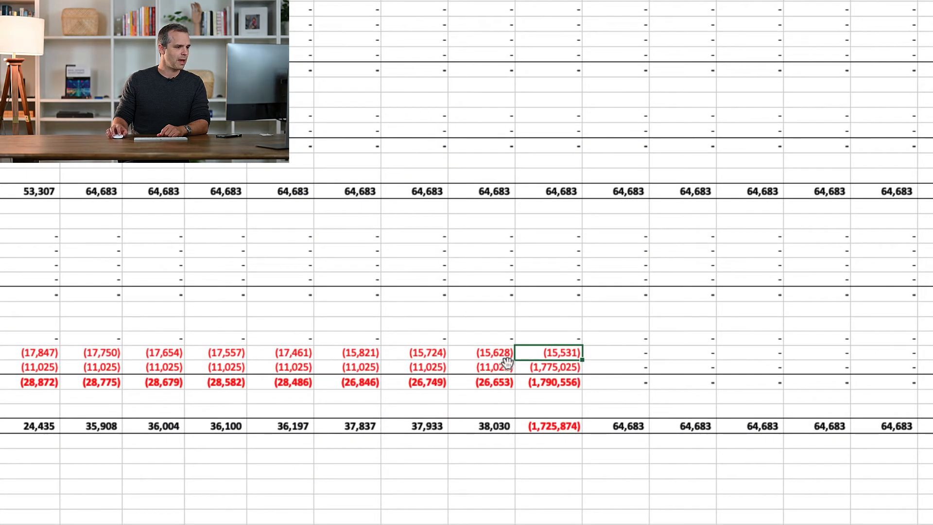
# Compare the Oct-28 to Dec-28 loan repayment with the interest and repayment rows of the following quarters
pyautogui.click(572, 366)
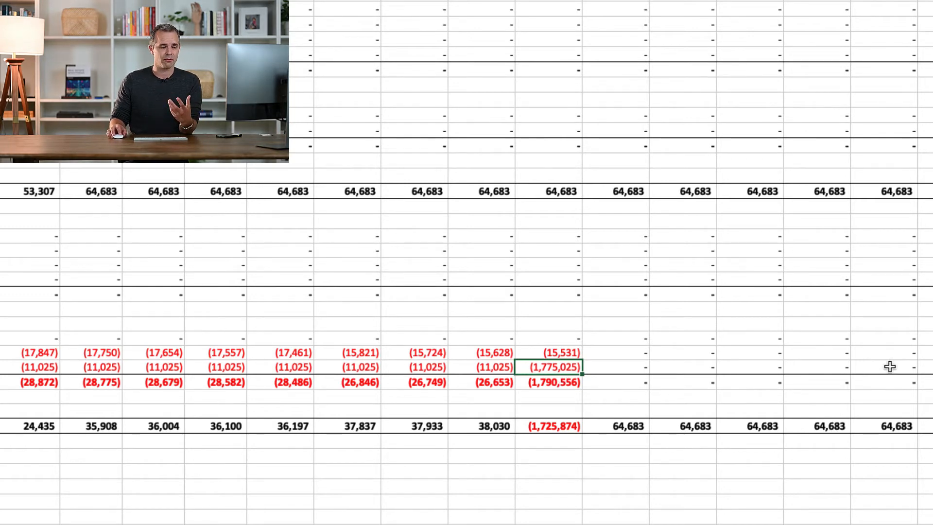
pyautogui.click(609, 354)
pyautogui.press('Tab')
pyautogui.press('Tab')
pyautogui.press('Tab')
pyautogui.press('Tab')
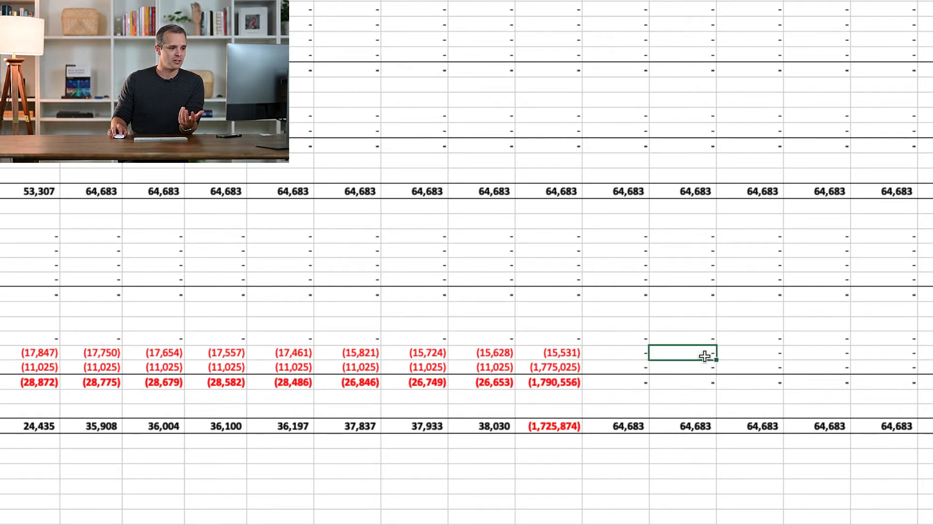
pyautogui.press('Return')
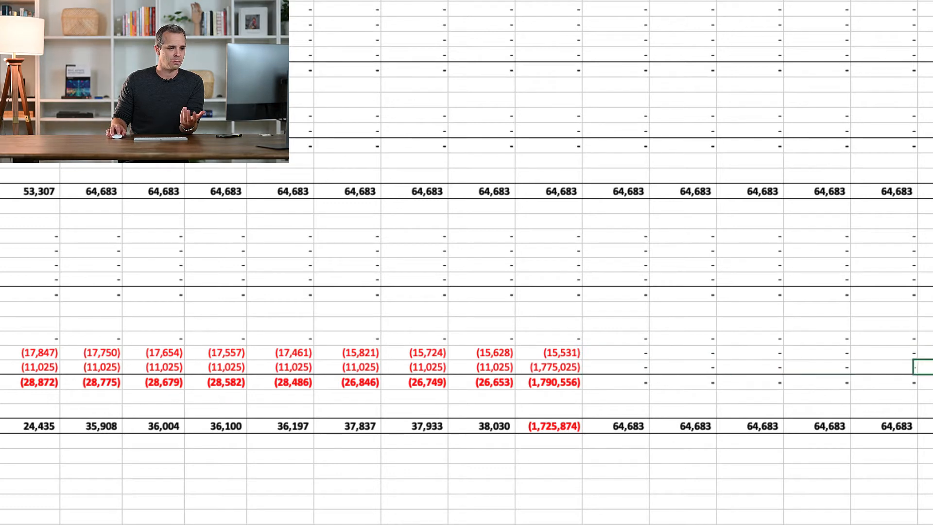
pyautogui.click(574, 371)
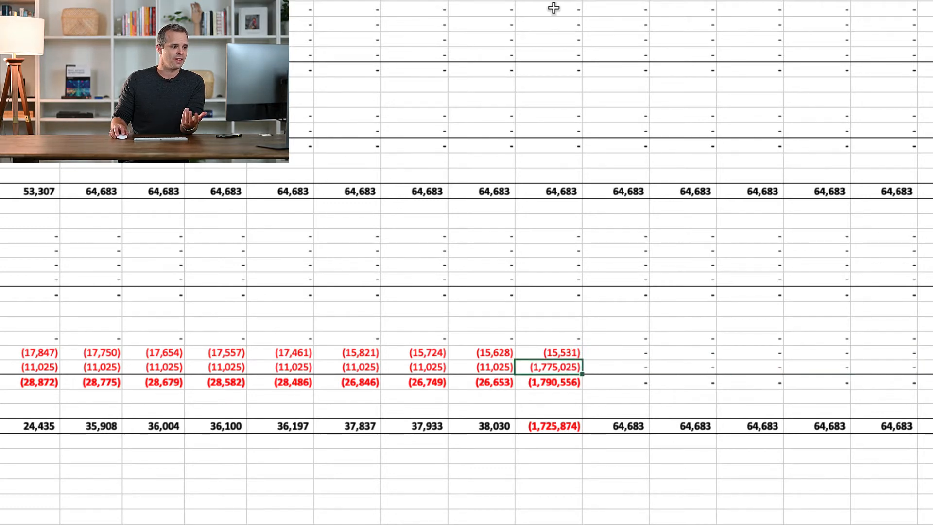
# Compare the levered cash flow of the quarters from Jan-27 to Sep-28 with that of Oct-28 to Dec-28
pyautogui.click(544, 426)
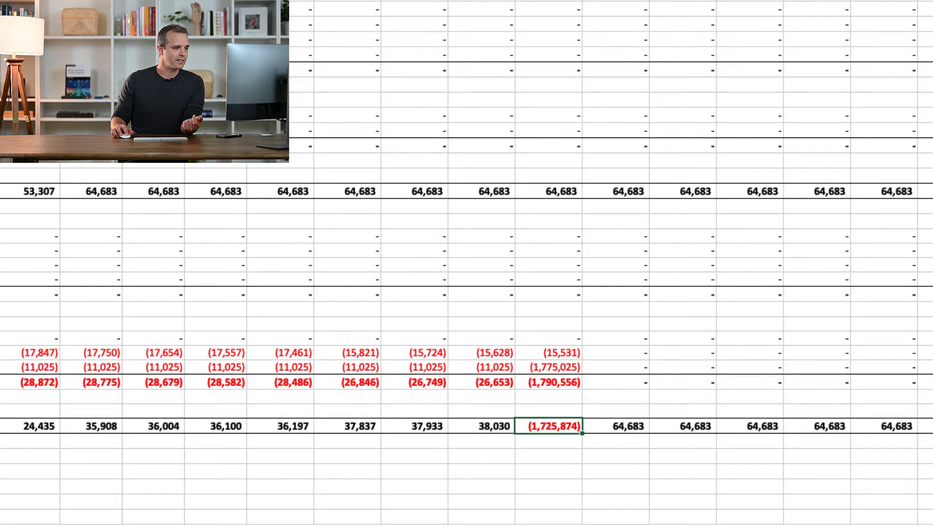
pyautogui.click(100, 427)
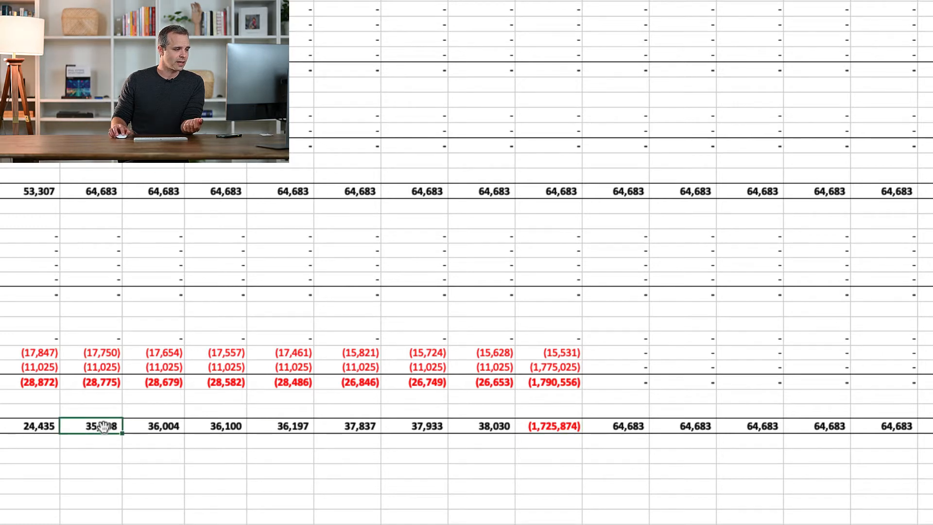
pyautogui.click(155, 427)
pyautogui.click(219, 428)
pyautogui.click(278, 426)
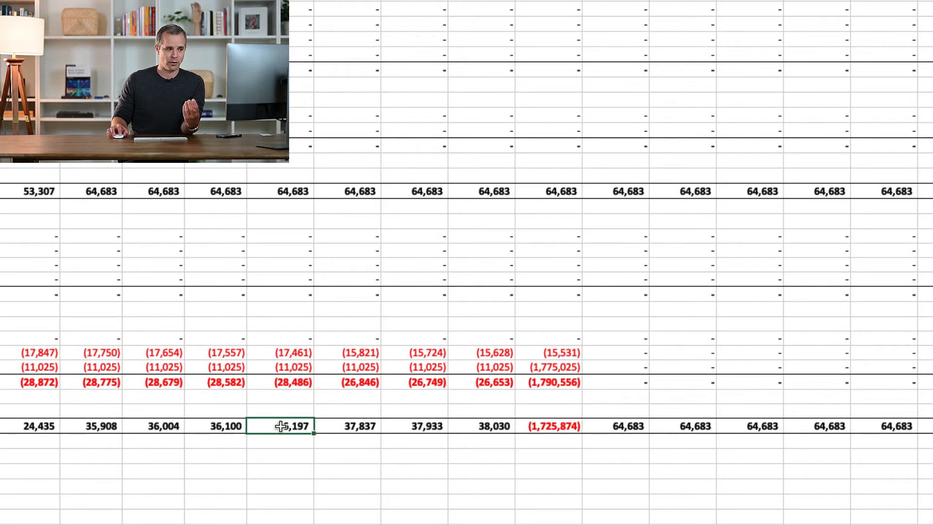
pyautogui.click(340, 426)
pyautogui.click(428, 428)
pyautogui.click(469, 428)
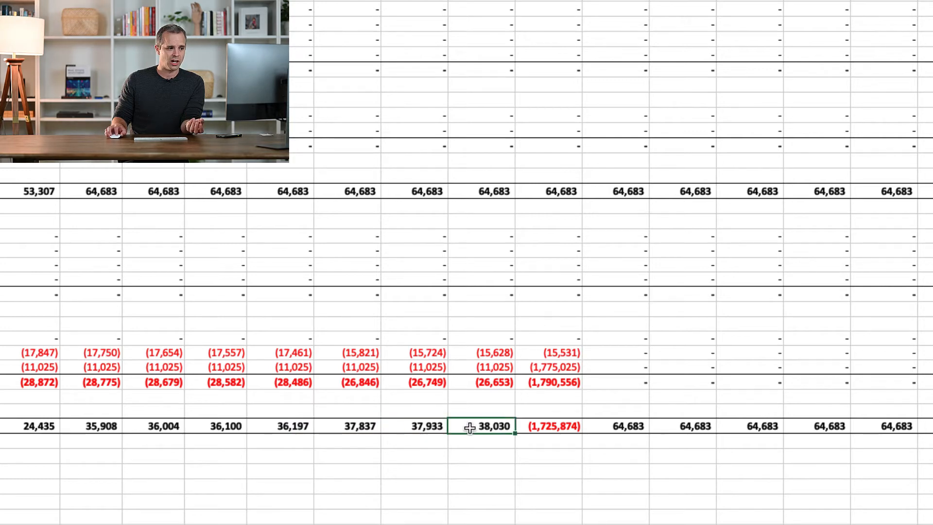
pyautogui.click(545, 427)
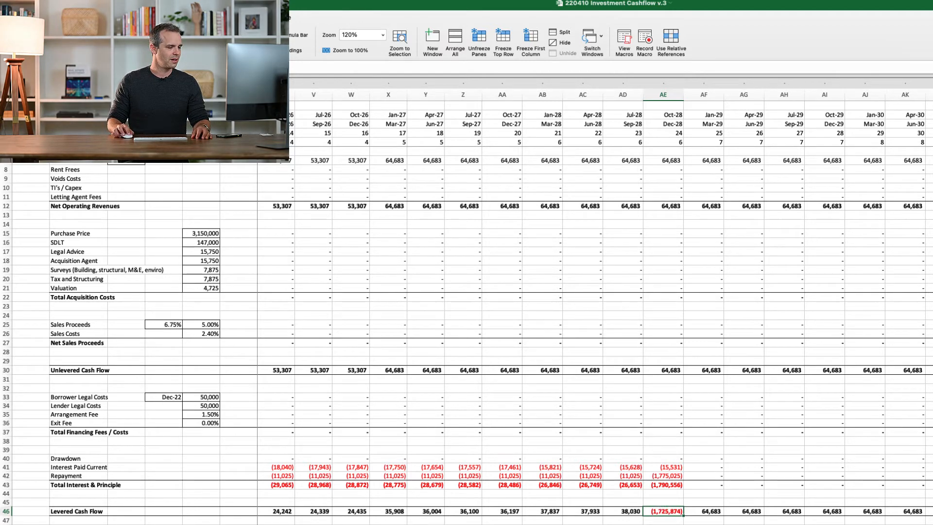
# Follow the rental revenues across the quarters from Jan-29 to Dec-31
pyautogui.hscroll(3, 607, 306)
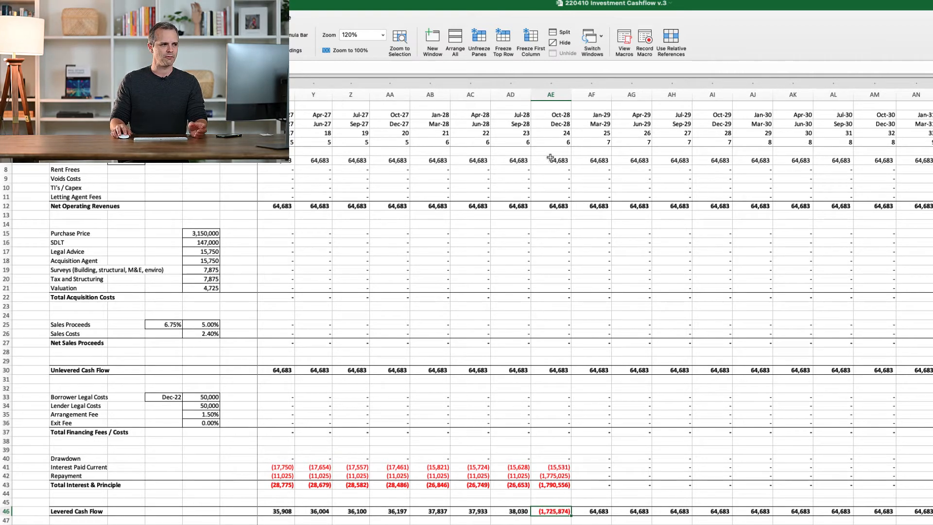
pyautogui.click(582, 162)
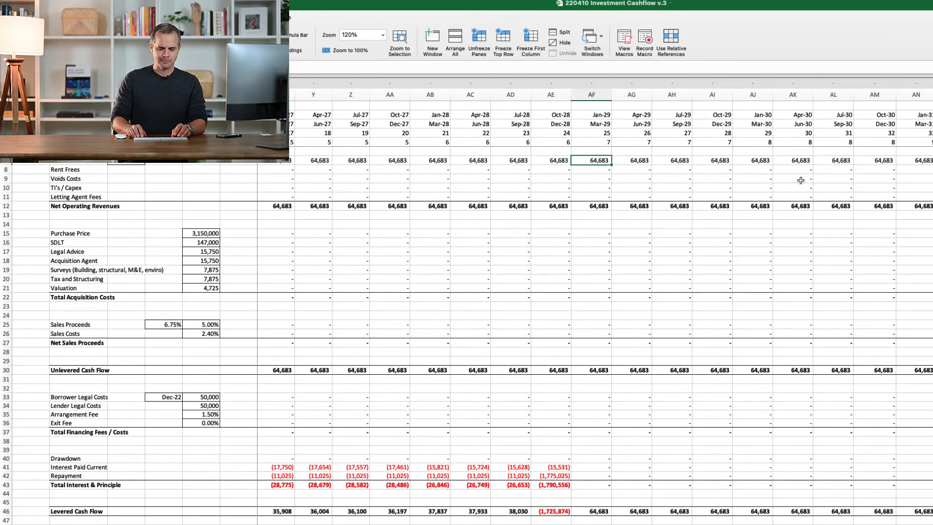
pyautogui.press('Left')
pyautogui.press('Right')
pyautogui.press('Right')
pyautogui.press('Right')
pyautogui.press('Right')
pyautogui.press('Right')
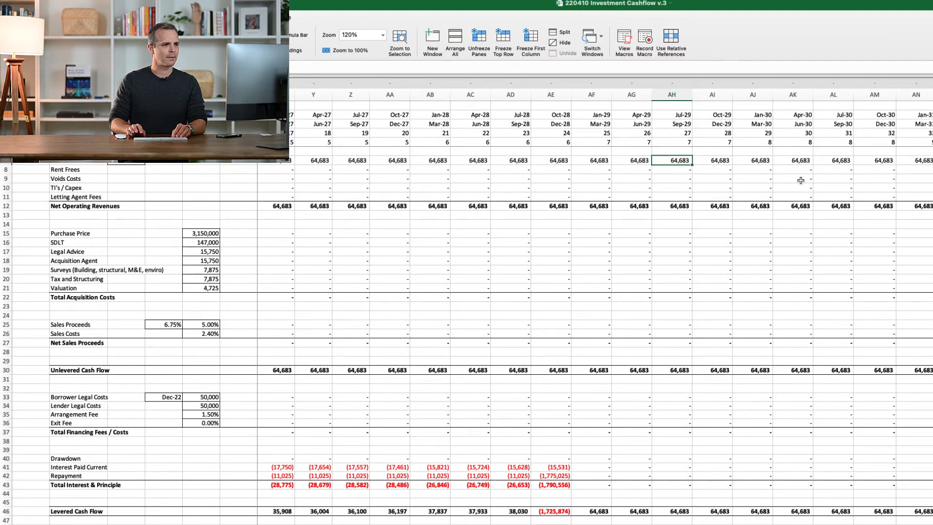
pyautogui.press('Right')
pyautogui.press('Right')
pyautogui.press('Right')
pyautogui.press('Right')
pyautogui.press('Right')
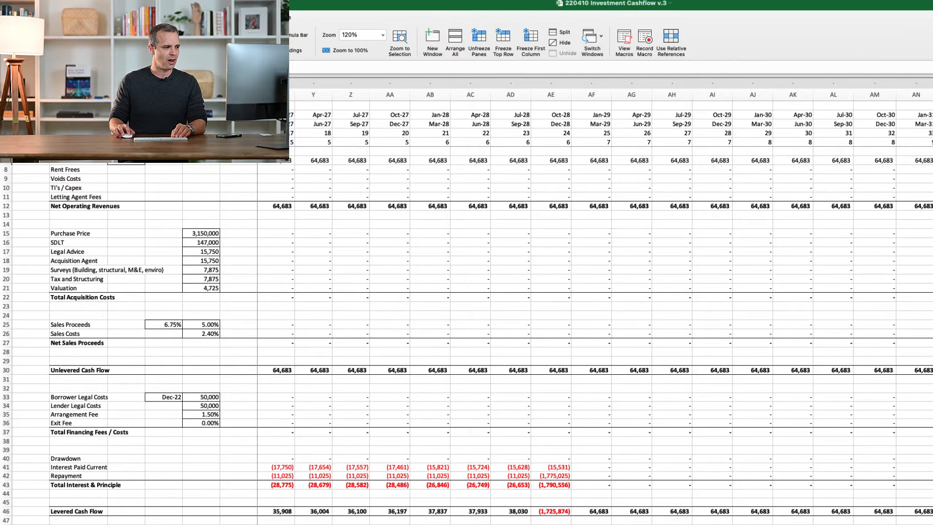
# Compare the rental revenues of the Oct-31 to Dec-31 and Jan-32 to Mar-32 quarters
pyautogui.hscroll(8, 603, 311)
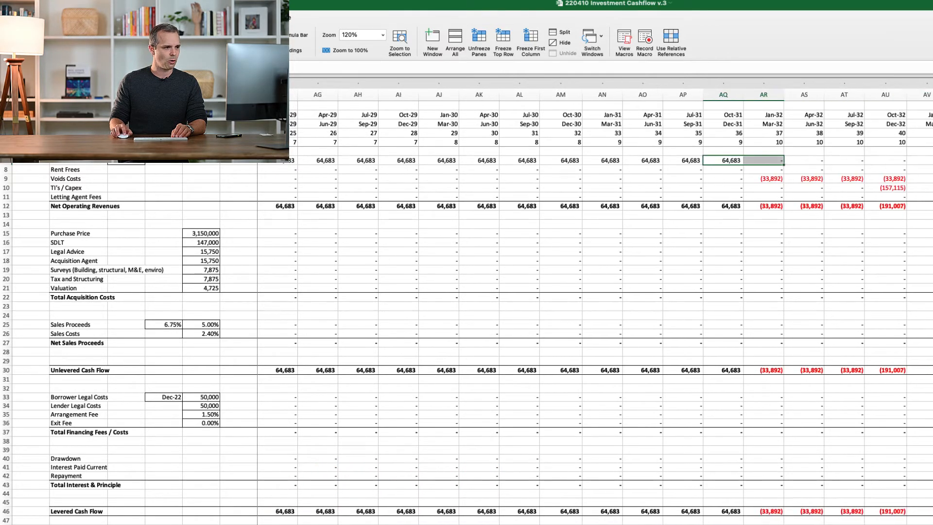
pyautogui.hscroll(2, 603, 311)
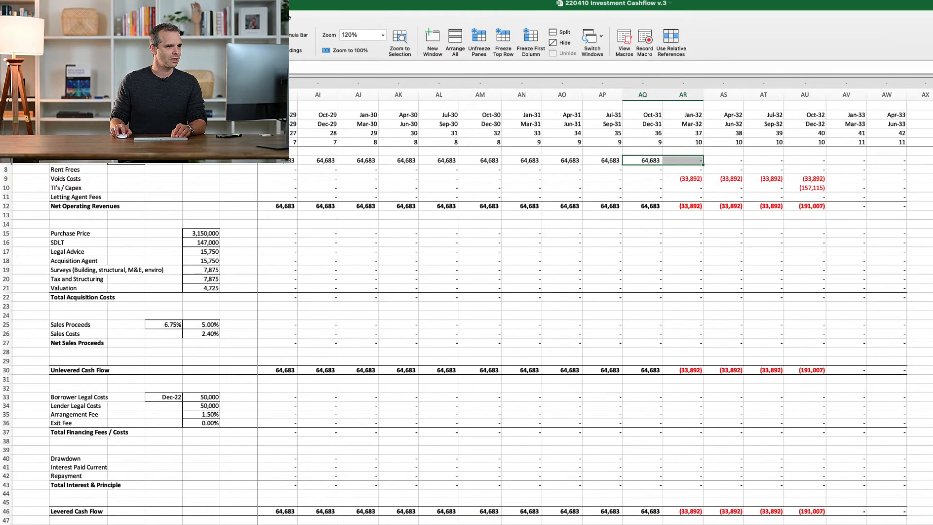
pyautogui.click(644, 179)
pyautogui.click(642, 161)
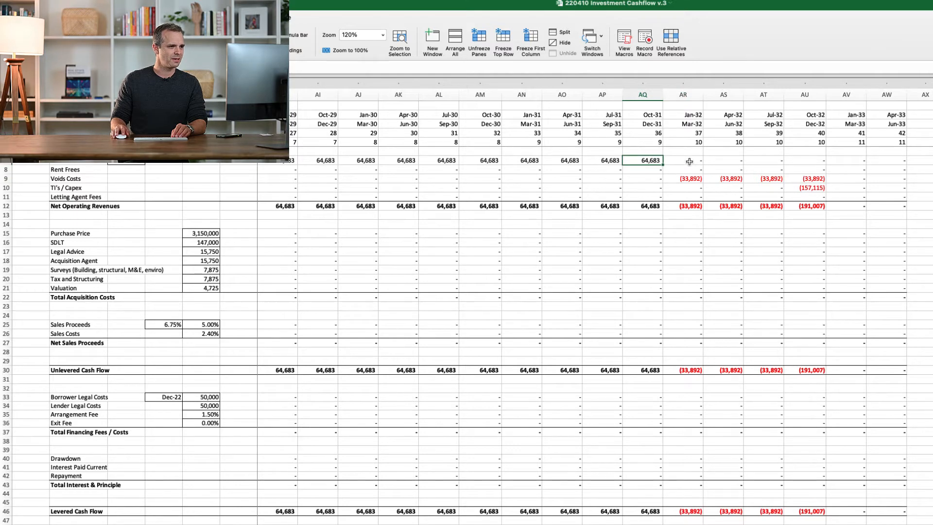
pyautogui.click(690, 162)
pyautogui.press('Left')
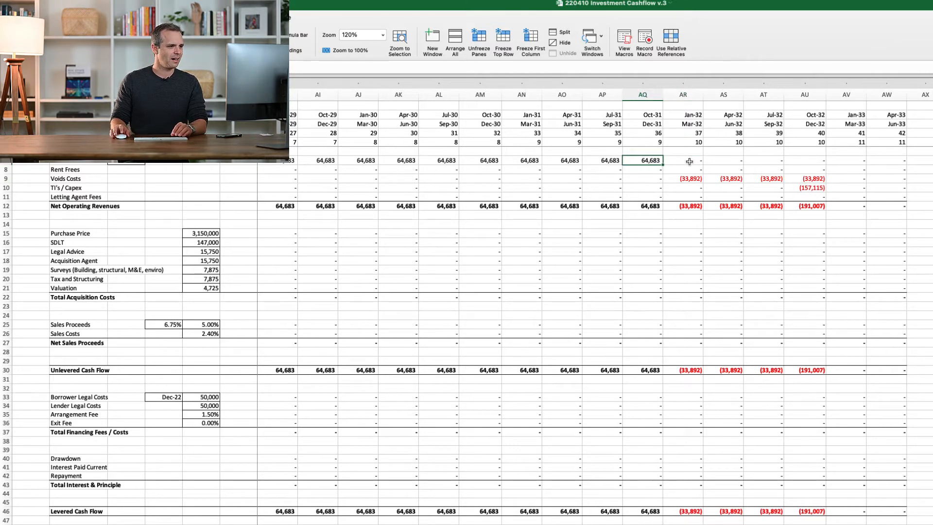
# Check the acquisition and sales rows for Oct-31 to Dec-32, and recheck the rental revenues around Jan-32
pyautogui.moveTo(650, 233); pyautogui.dragTo(813, 345)
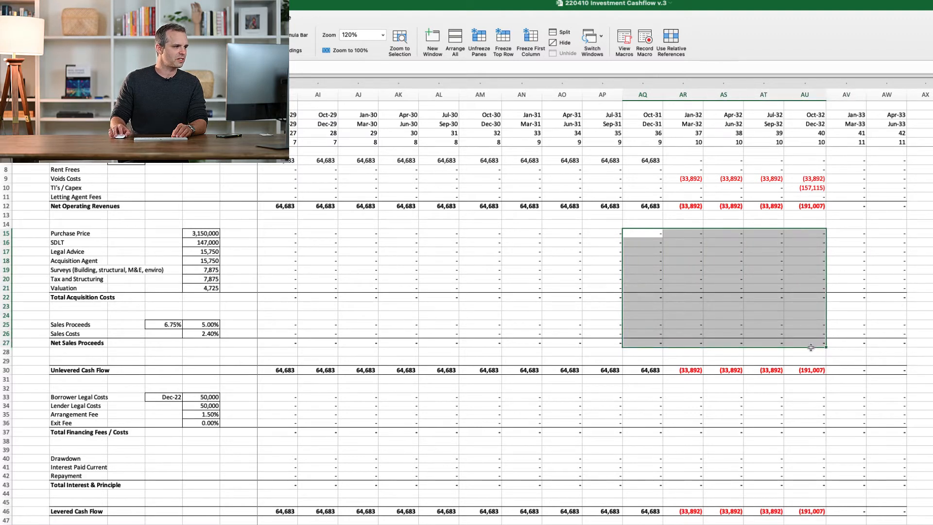
pyautogui.click(654, 280)
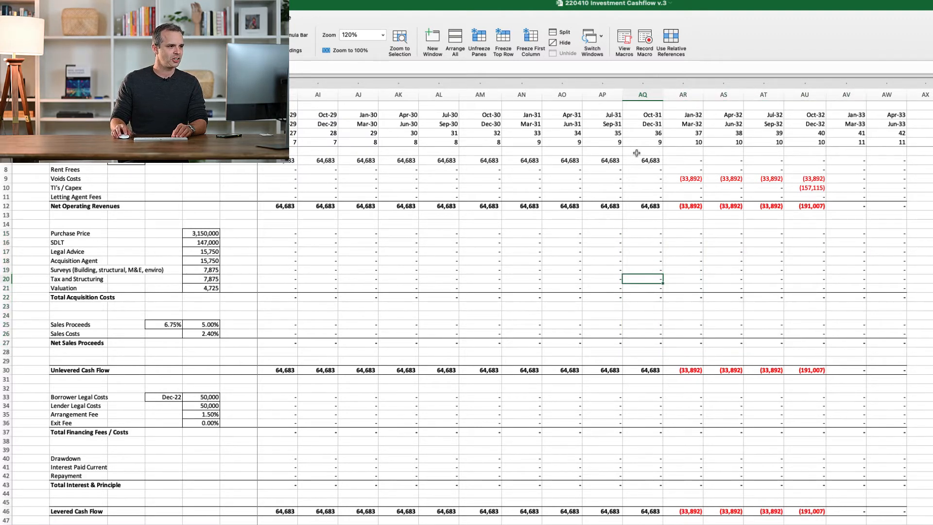
pyautogui.click(641, 161)
pyautogui.click(681, 164)
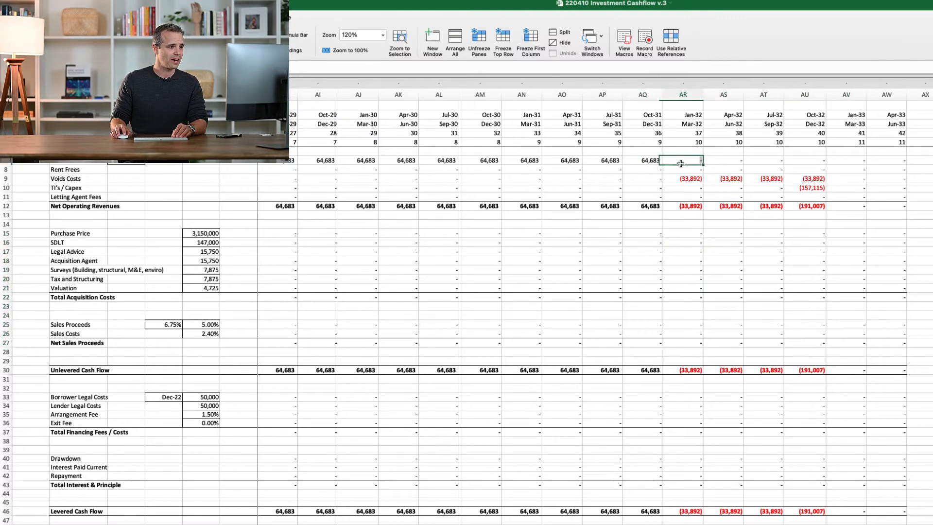
# Examine the voids costs for the Jan-32 to Dec-32 quarters and the TI's / Capex cost in Oct-32 to Dec-32
pyautogui.click(654, 177)
pyautogui.press('Right')
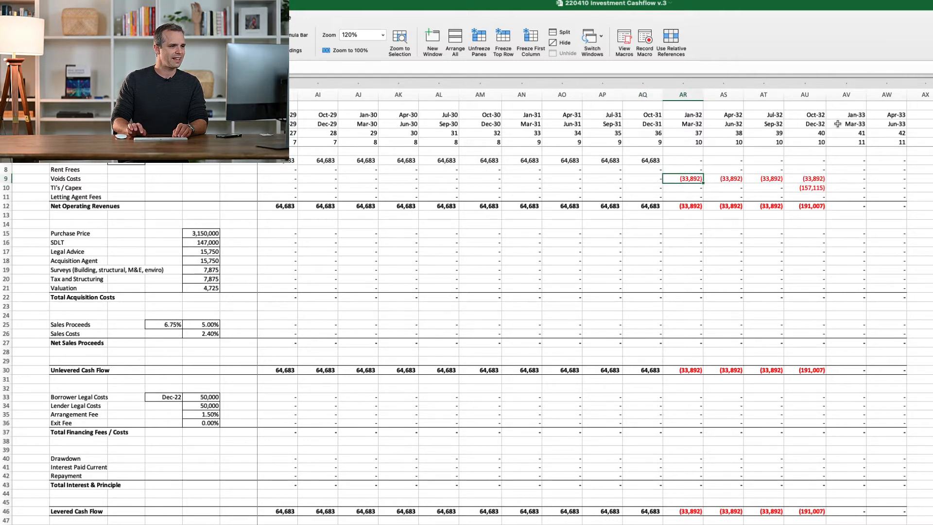
pyautogui.hotkey('shift', 'Right')
pyautogui.hotkey('shift', 'Right')
pyautogui.hotkey('shift', 'Right')
pyautogui.press('Left')
pyautogui.press('Right')
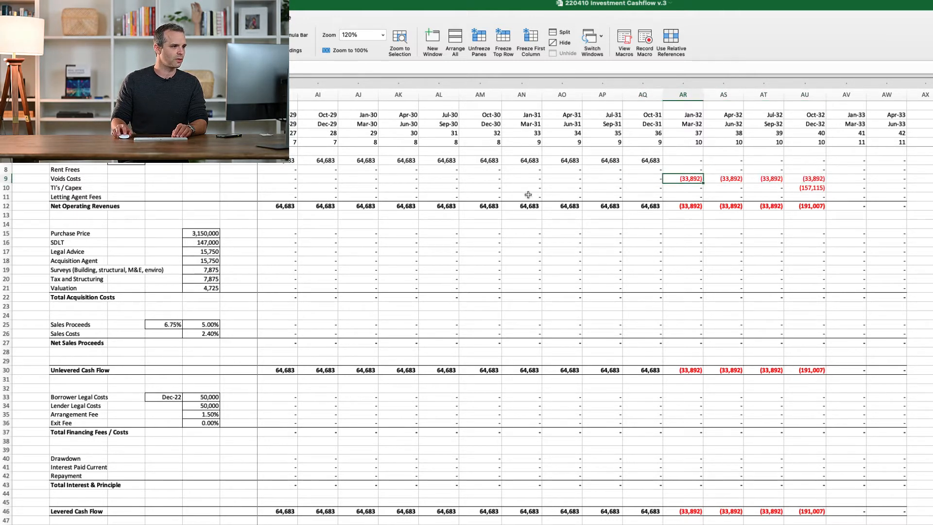
pyautogui.moveTo(684, 178); pyautogui.dragTo(798, 179)
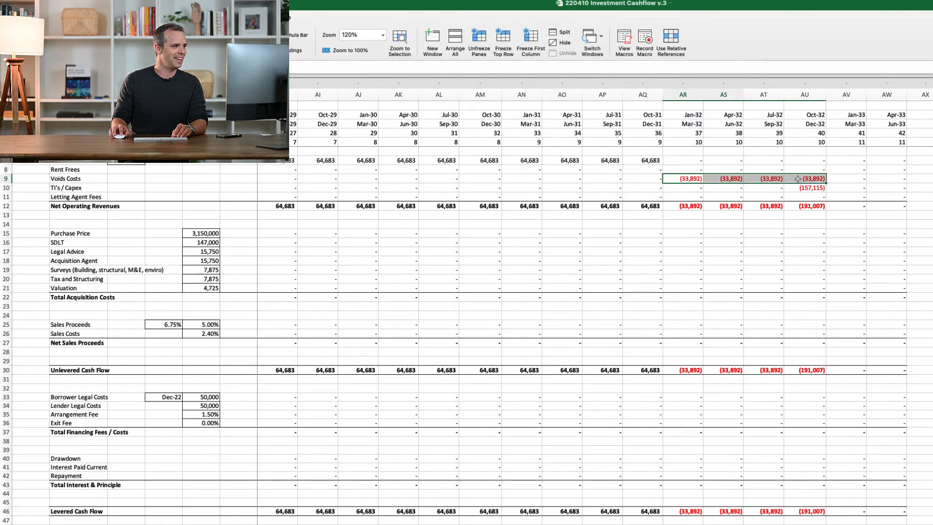
pyautogui.click(815, 188)
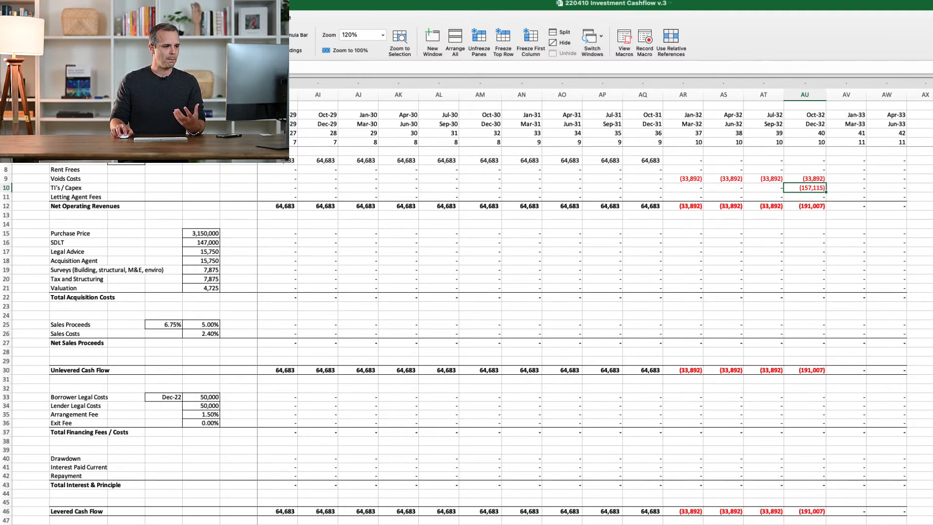
# Review the quarterly revenues, debt service and levered cash flow between Jan-26 and Jun-33
pyautogui.hscroll(-10, 691, 288)
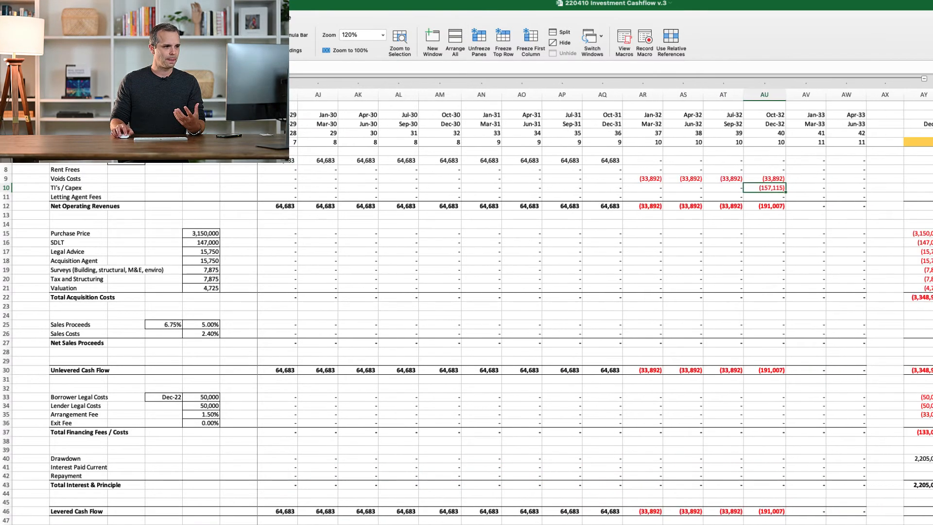
pyautogui.hscroll(-2, 611, 301)
pyautogui.hscroll(7, 611, 302)
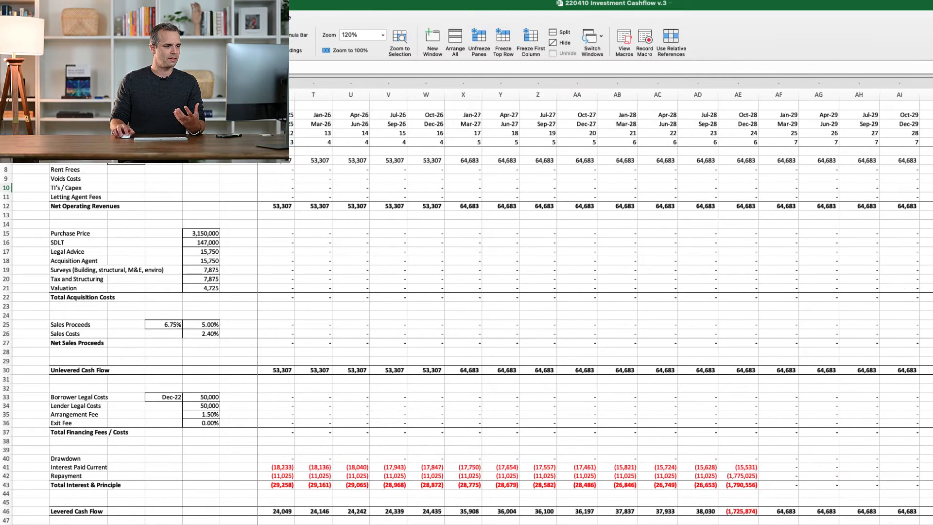
pyautogui.hscroll(8, 611, 302)
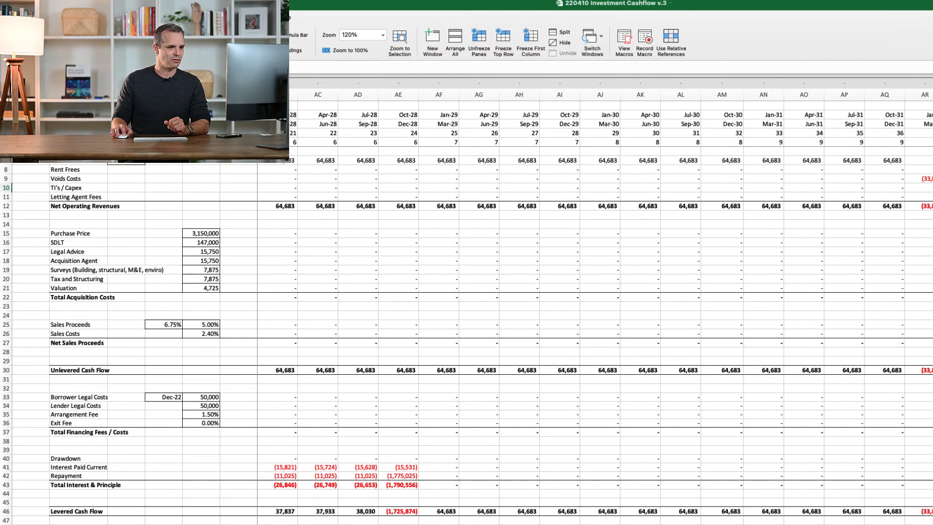
pyautogui.hscroll(7, 611, 301)
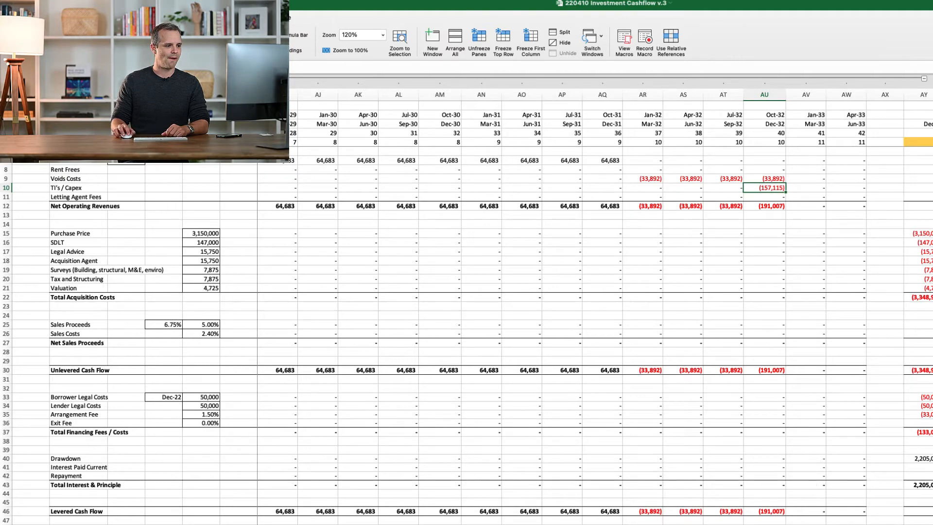
# Check the annual cash flow columns and switch to the 220303_Ringway_v1 (2) workbook
pyautogui.hscroll(9, 611, 302)
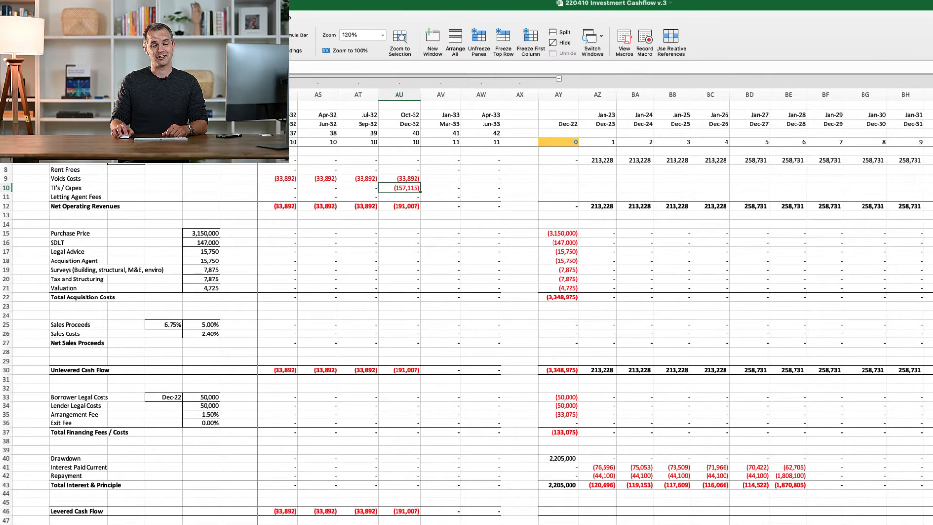
pyautogui.hscroll(-10, 611, 301)
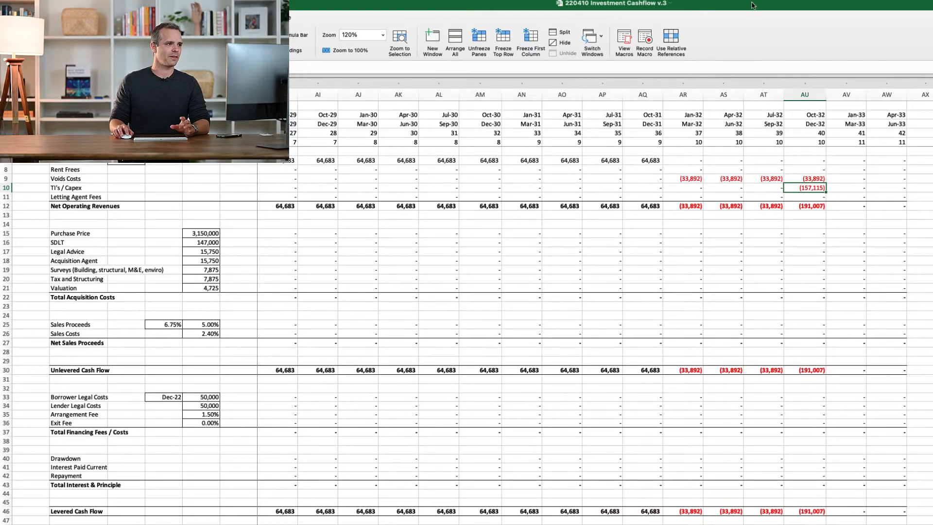
pyautogui.moveTo(752, 6); pyautogui.dragTo(750, 32)
pyautogui.click(736, 7)
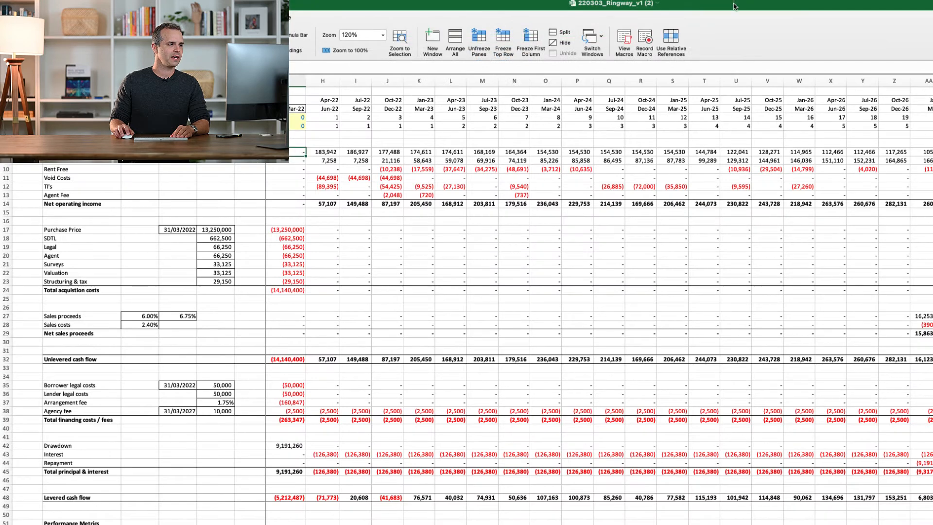
# Locate the first quarterly Rent from Existing figure, for Apr-22 to Jun-22, in the cash flow sheet
pyautogui.click(867, 152)
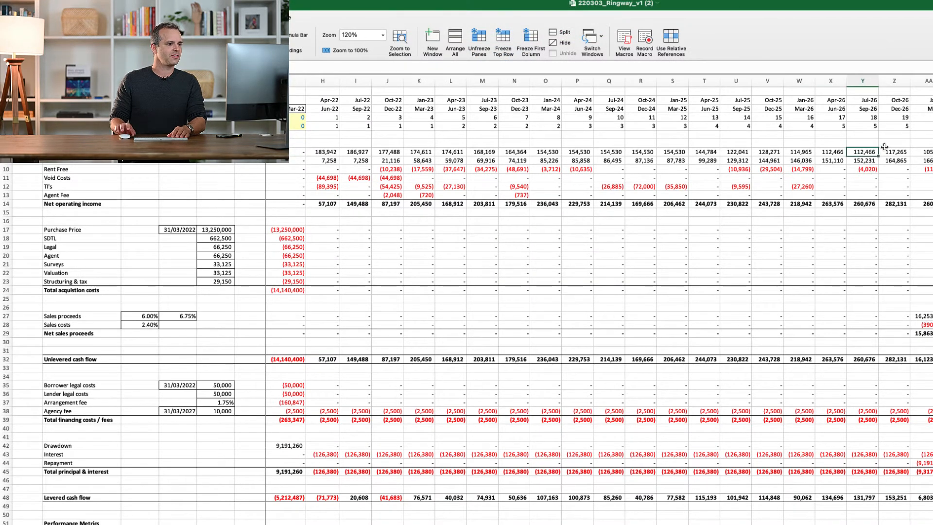
pyautogui.press('super+Left')
pyautogui.press('super+Left')
pyautogui.press('Right')
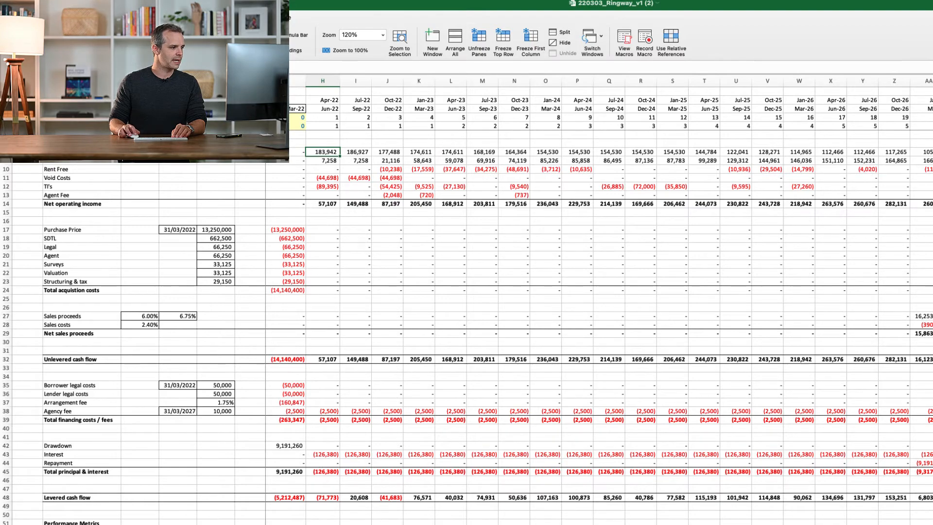
# Review the acquisition, operations, ERV and debt assumptions, and open the tenancy schedule with the unit leases
pyautogui.click(193, 524)
pyautogui.scroll(1, 192, 495)
pyautogui.scroll(-4, 193, 496)
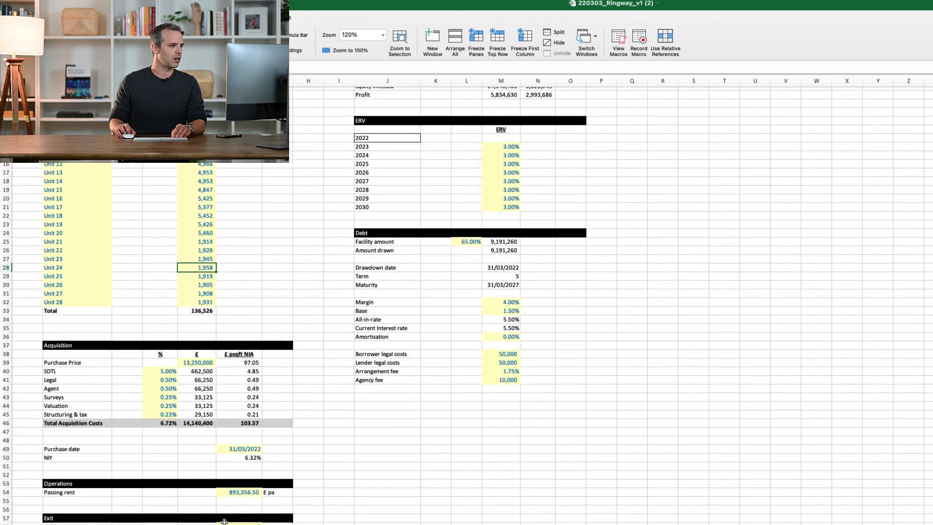
pyautogui.scroll(-7, 224, 522)
pyautogui.scroll(7, 225, 522)
pyautogui.click(225, 524)
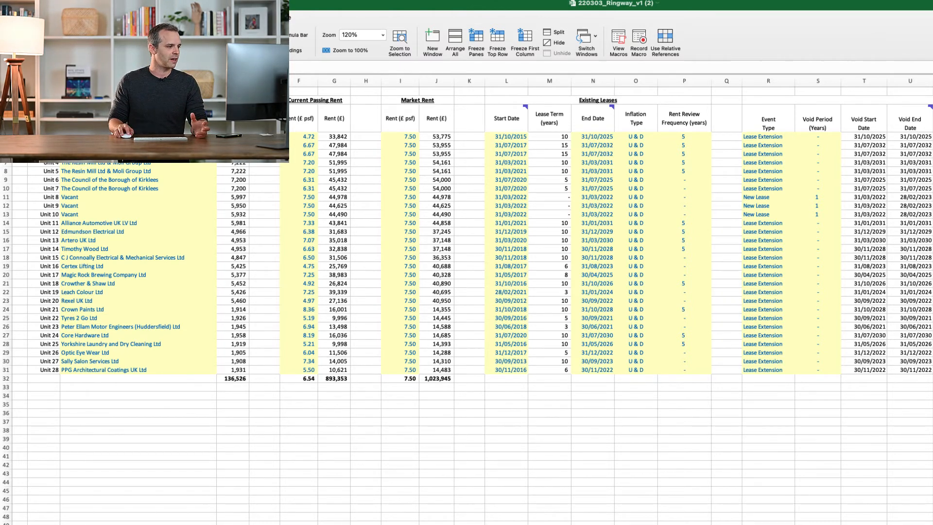
# View the ERV and rent review sheet and the debt sheet, and return to the quarterly cash flow sheet
pyautogui.hotkey('ctrl', 'pagedown')
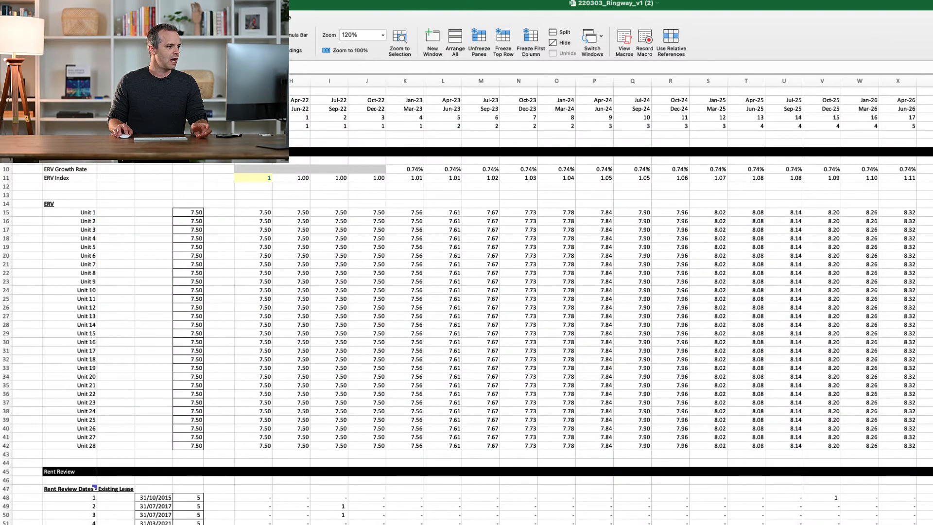
pyautogui.hotkey('ctrl', 'pagedown')
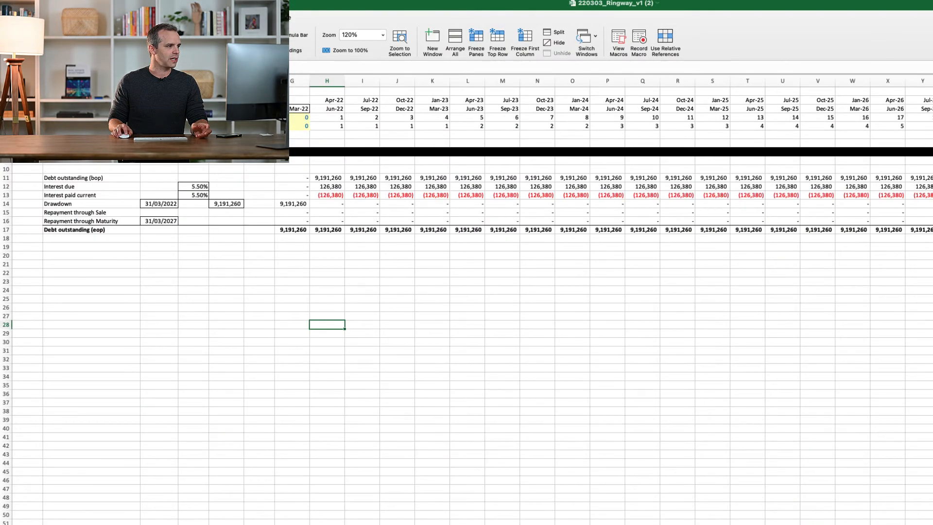
pyautogui.hotkey('ctrl', 'pagedown')
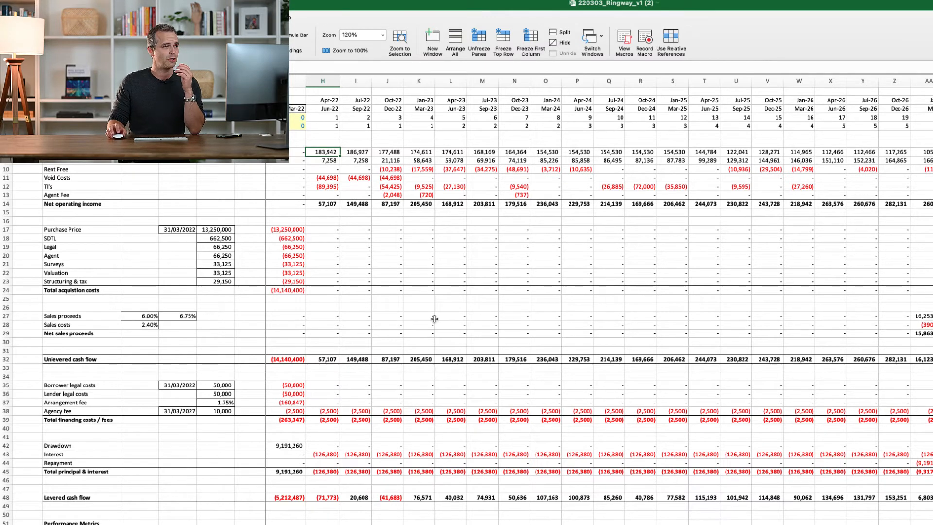
# Step through the quarterly columns from Apr-22 to Dec-23 and examine the financing cost and debt service rows
pyautogui.click(330, 81)
pyautogui.click(353, 80)
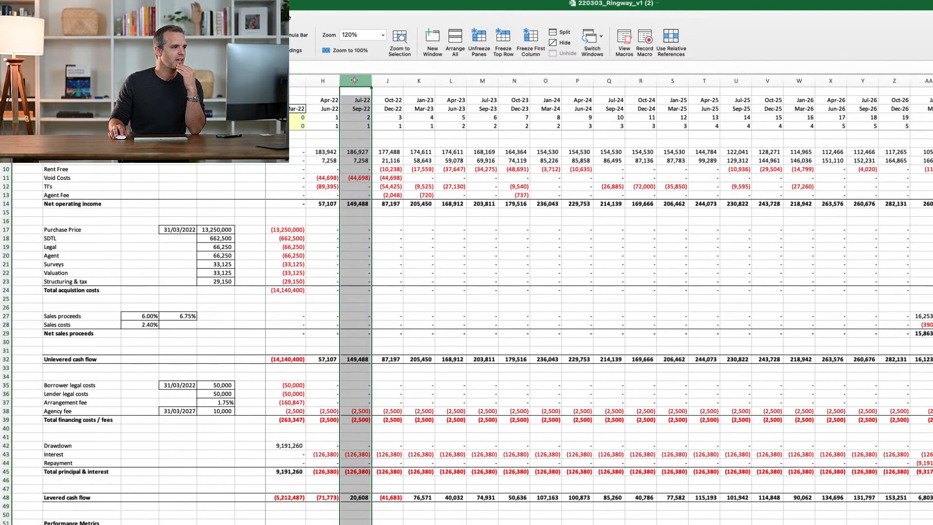
pyautogui.click(388, 81)
pyautogui.click(416, 80)
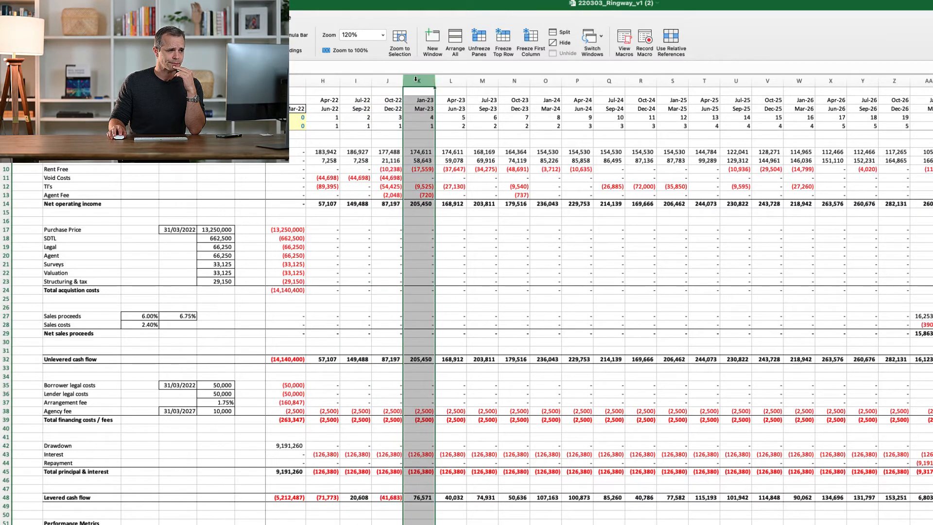
pyautogui.click(449, 80)
pyautogui.click(481, 80)
pyautogui.click(513, 79)
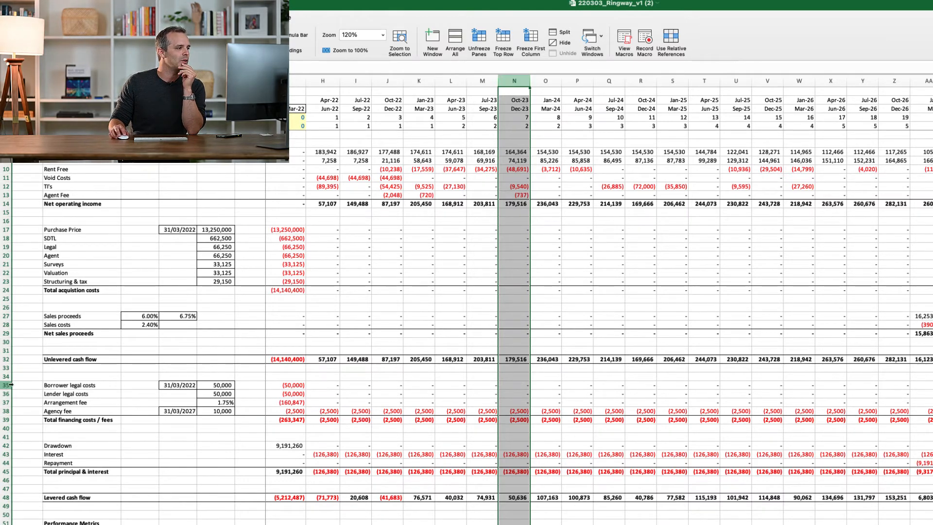
pyautogui.moveTo(5, 385); pyautogui.dragTo(3, 471)
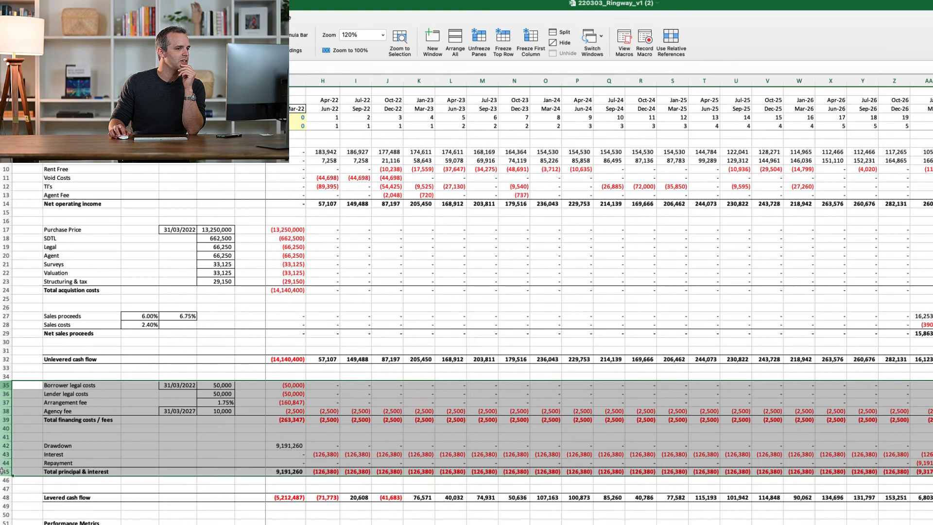
pyautogui.click(474, 308)
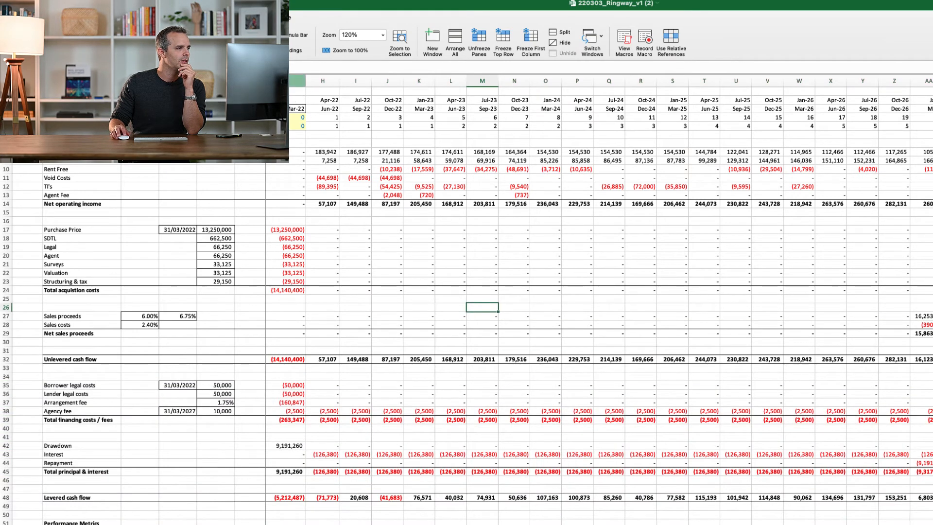
# Examine the purchase price, individual acquisition costs and their total in the Mar-22 column
pyautogui.click(285, 81)
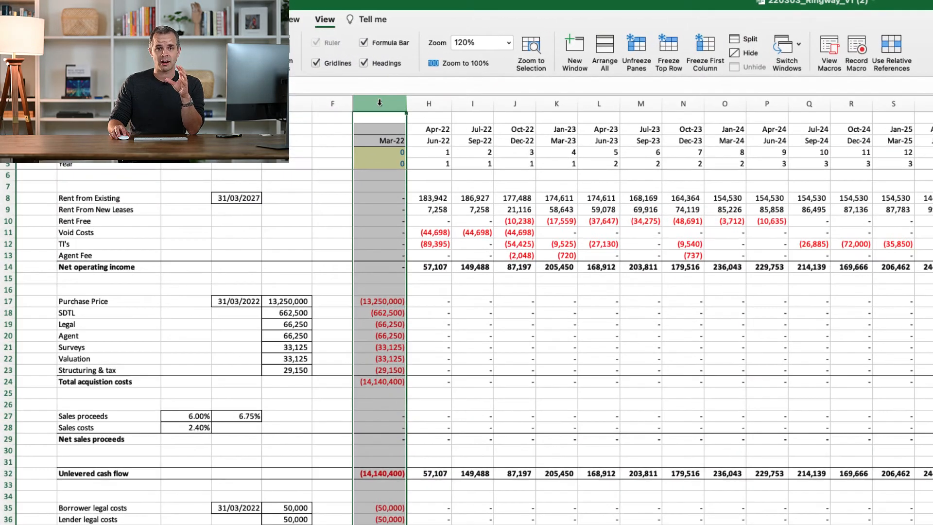
pyautogui.moveTo(362, 304); pyautogui.dragTo(374, 374)
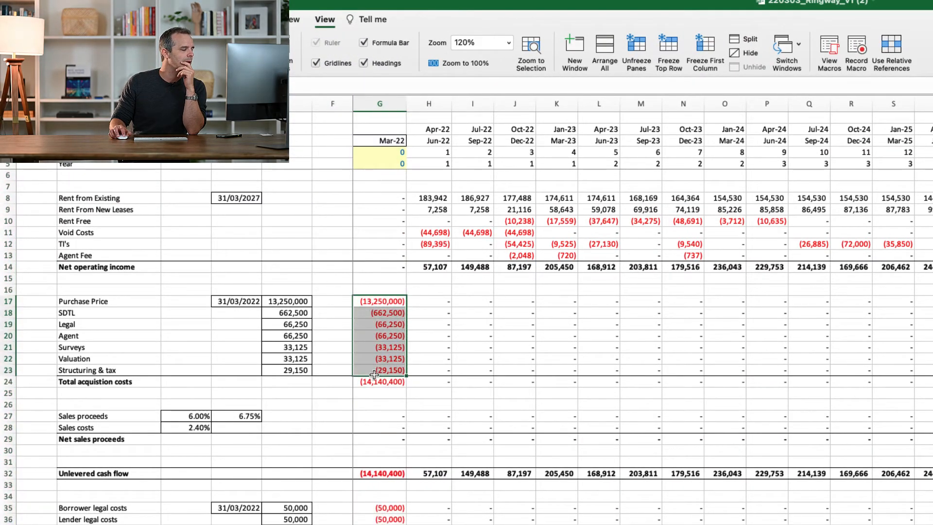
pyautogui.click(392, 301)
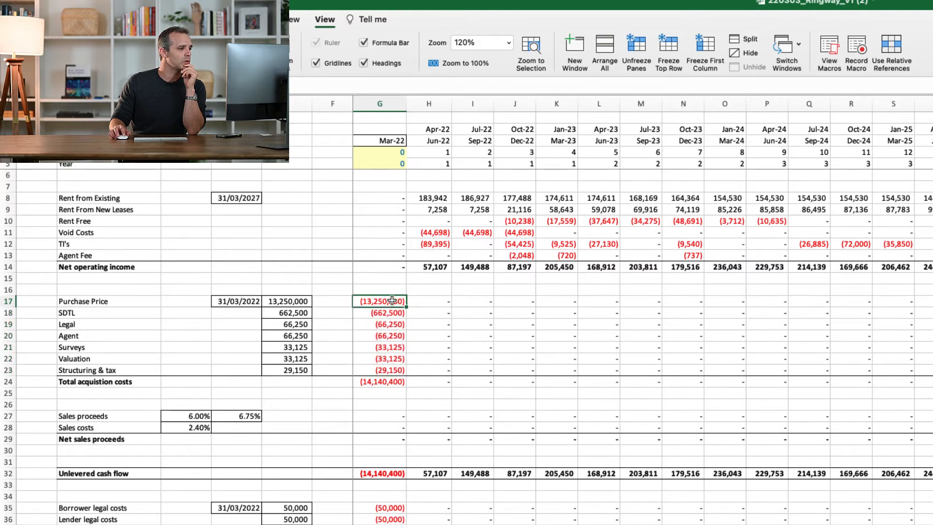
pyautogui.moveTo(387, 313); pyautogui.dragTo(386, 347)
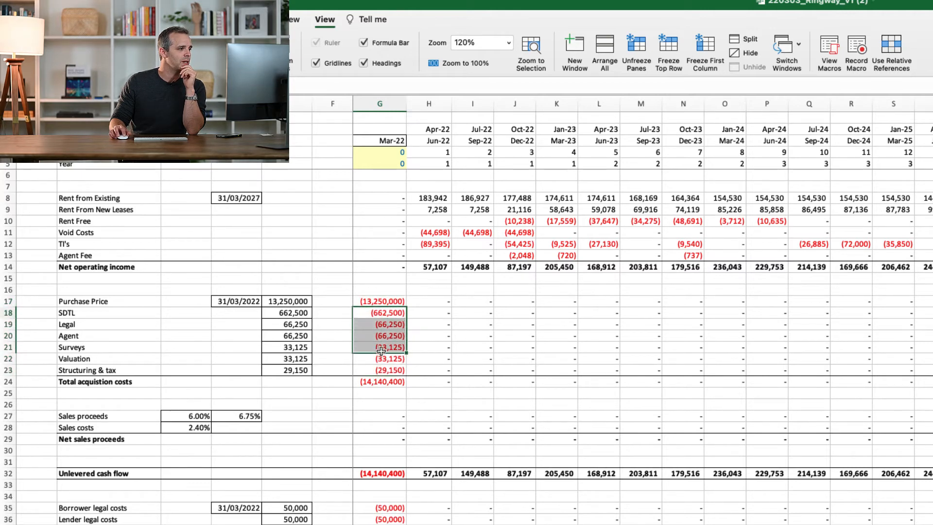
pyautogui.click(378, 386)
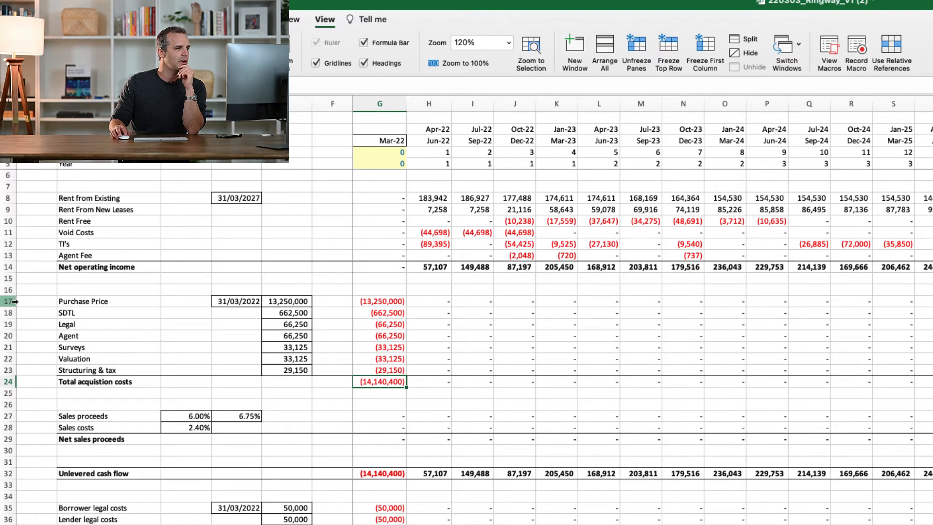
pyautogui.moveTo(12, 302); pyautogui.dragTo(13, 382)
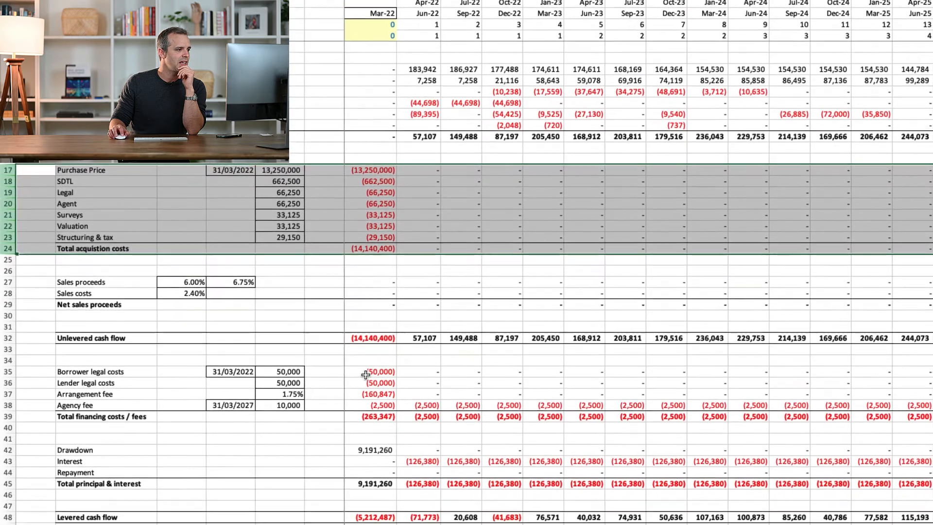
# Examine the financing fees, loan drawdown and levered cash flow in the Mar-22 column
pyautogui.click(375, 510)
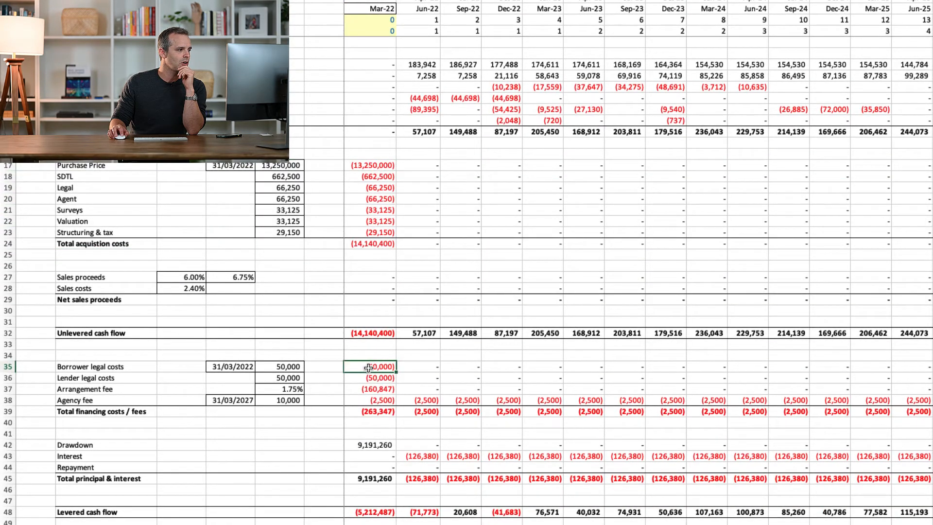
pyautogui.moveTo(369, 367); pyautogui.dragTo(369, 400)
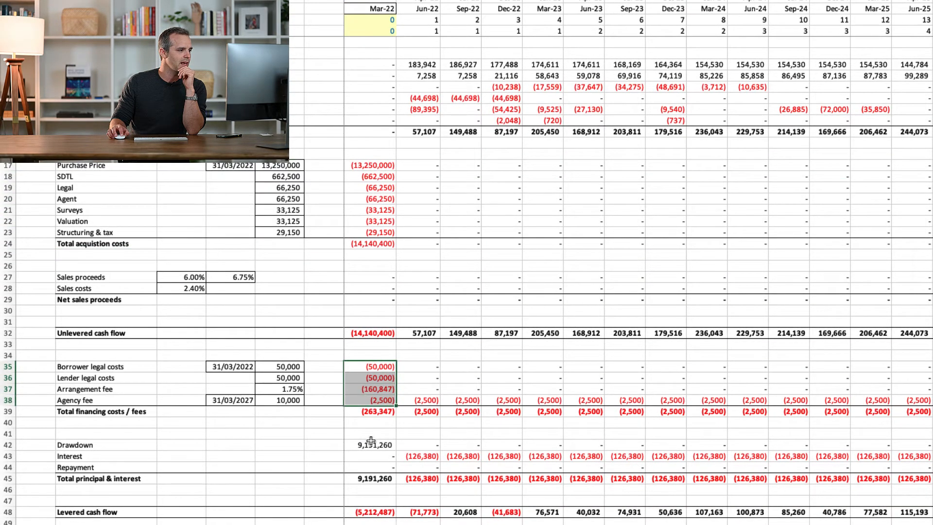
pyautogui.click(372, 441)
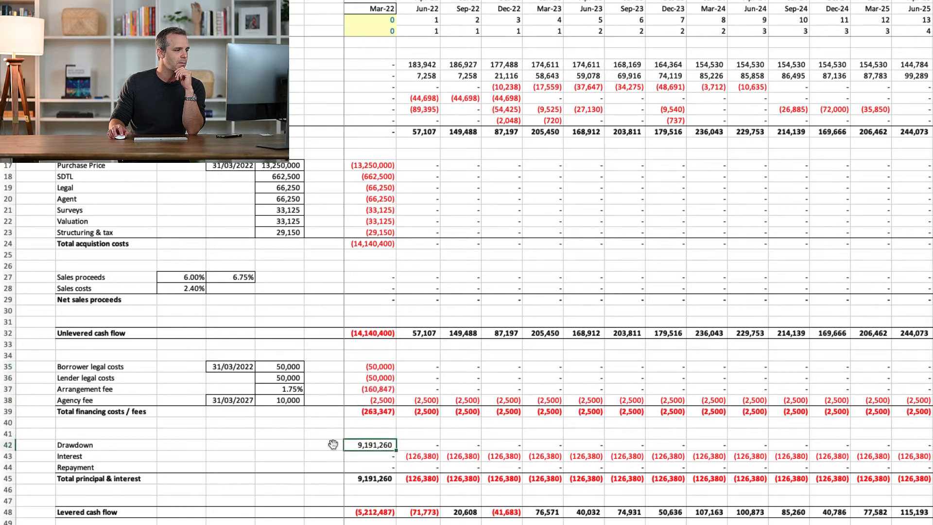
pyautogui.click(371, 510)
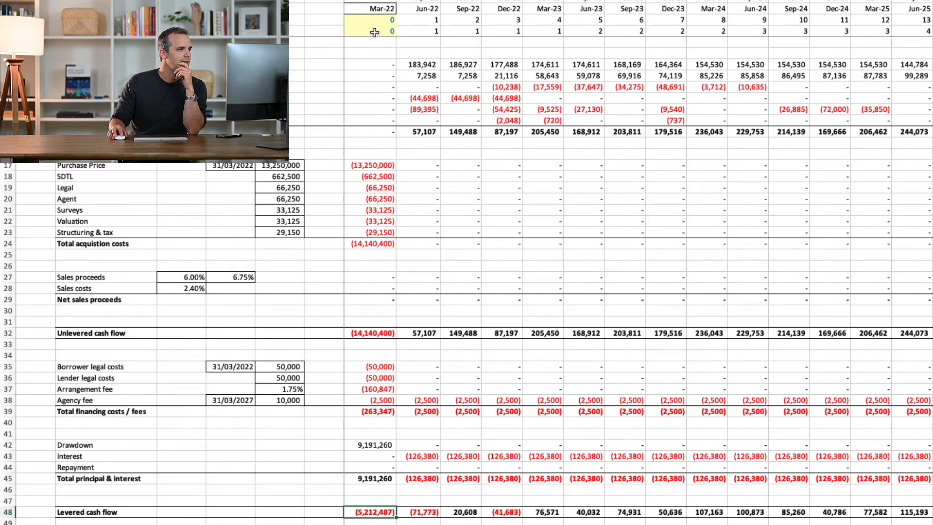
# Compare Rent from Existing with Rent From New Leases in the Apr-22 to Jun-22 quarter
pyautogui.click(425, 1)
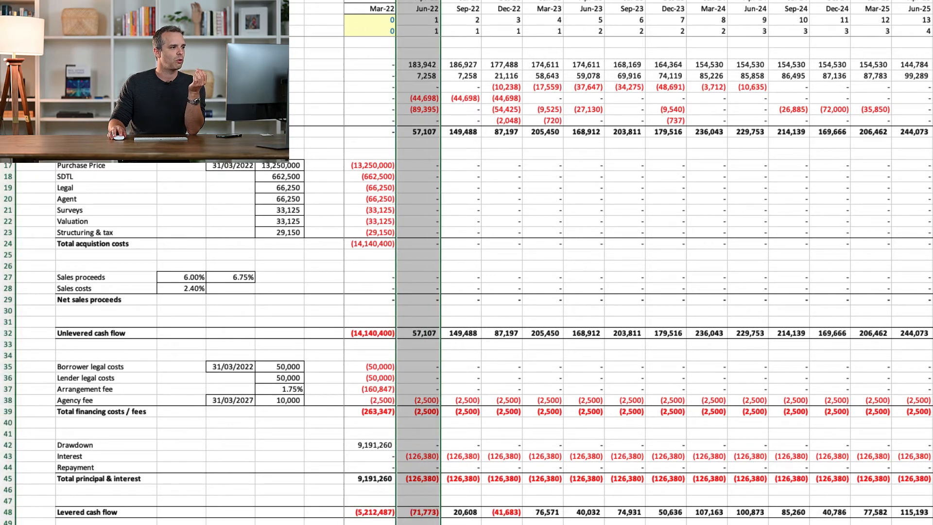
pyautogui.click(421, 65)
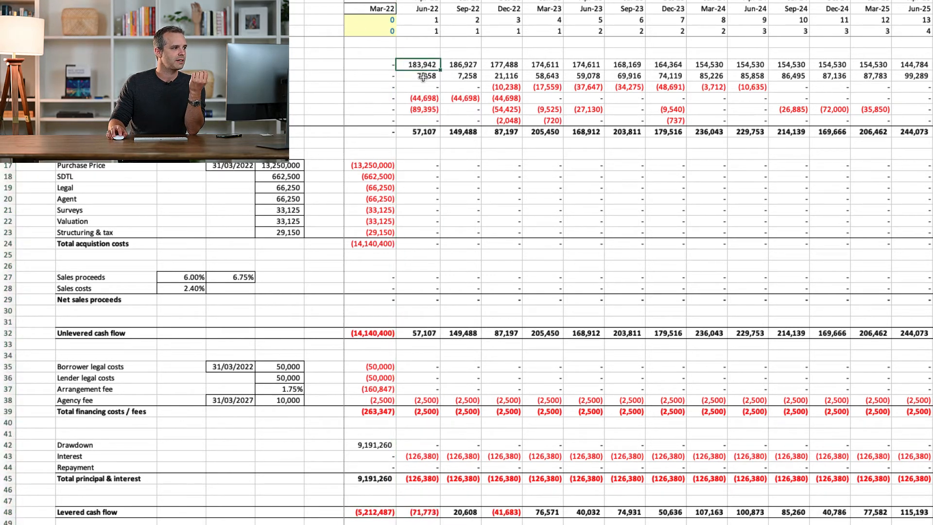
pyautogui.click(423, 77)
pyautogui.click(422, 66)
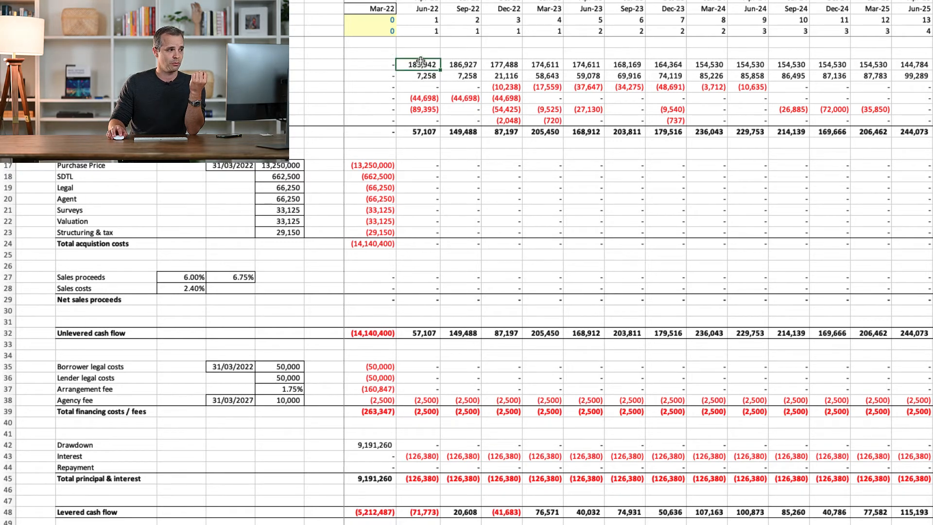
pyautogui.click(417, 76)
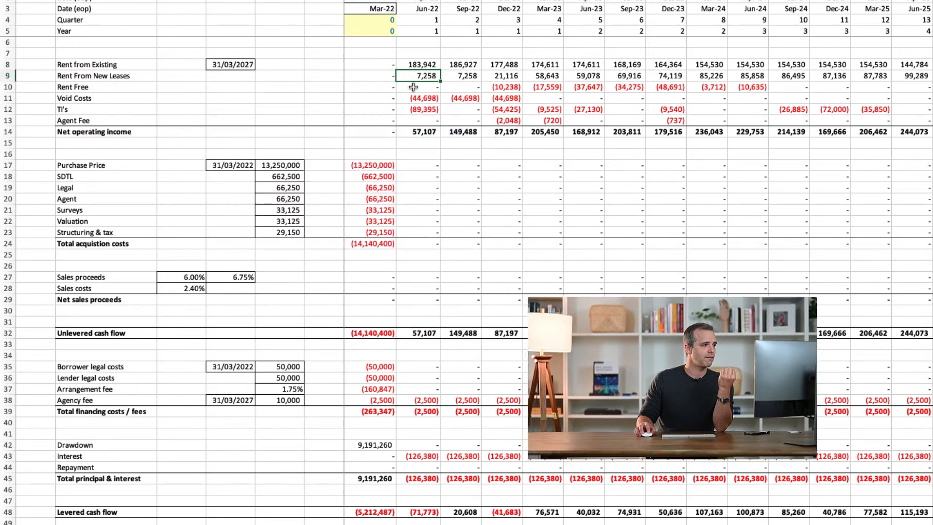
pyautogui.click(419, 63)
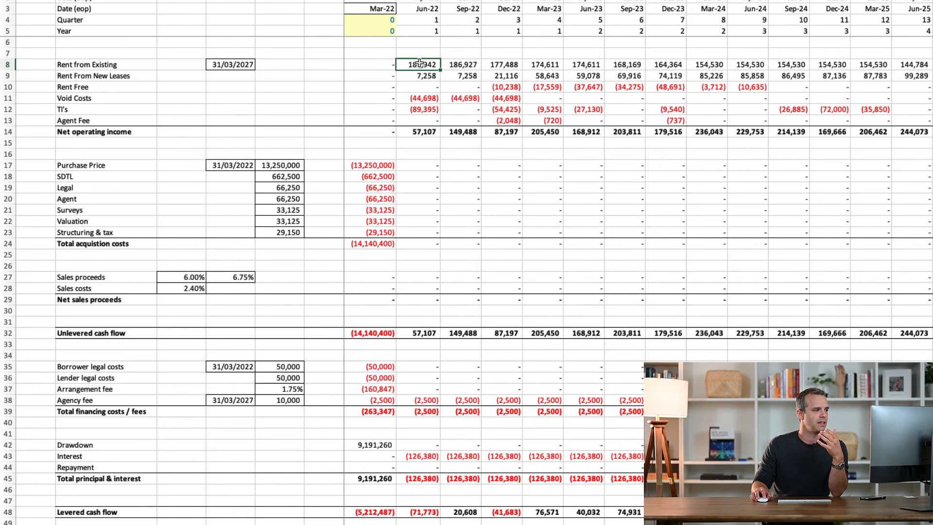
# Trace the Rent from Existing and Rent From New Leases rows across the quarters from Jun-22 to Jun-25
pyautogui.moveTo(420, 63); pyautogui.dragTo(923, 68)
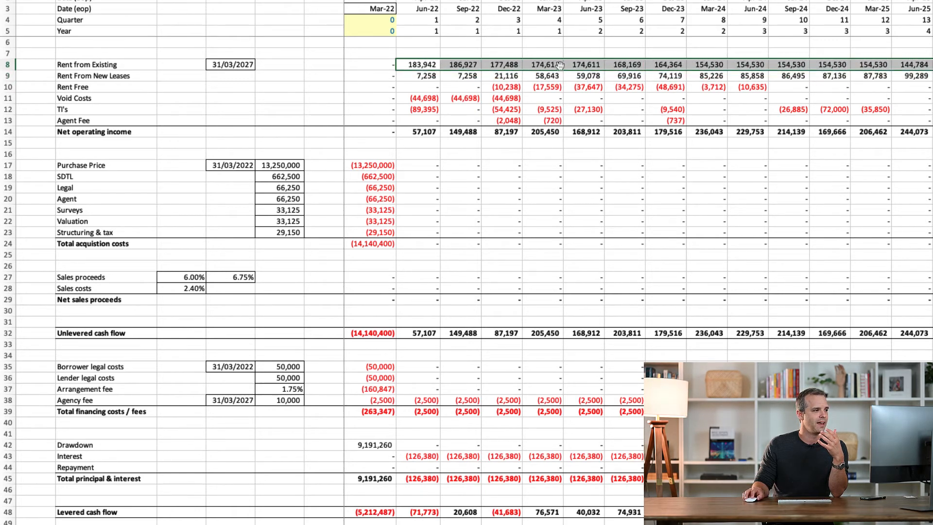
pyautogui.moveTo(431, 77); pyautogui.dragTo(924, 77)
pyautogui.click(932, 76)
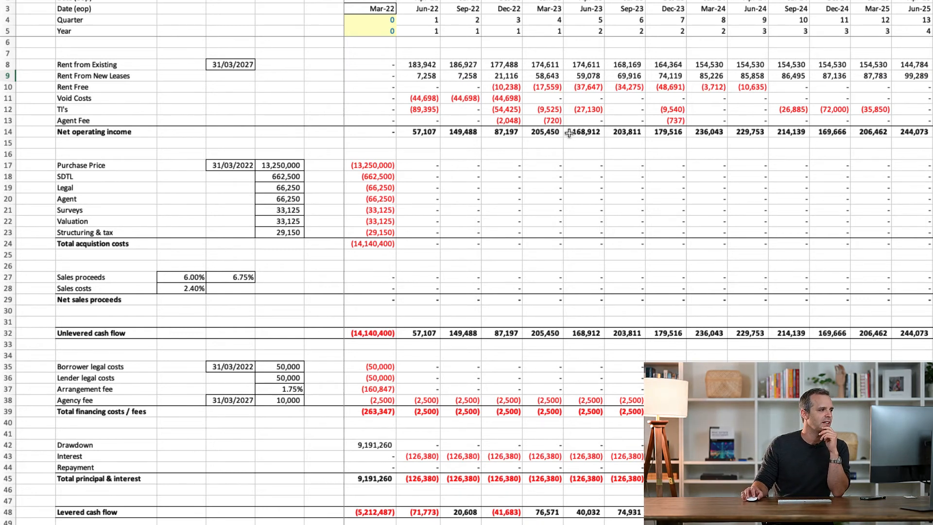
# Review the rents, void costs, TI's, and acquisition and sales rows for the Apr-22 to Jun-22 quarter
pyautogui.moveTo(427, 64)
pyautogui.mouseDown()
pyautogui.moveTo(422, 125)
pyautogui.moveTo(421, 68)
pyautogui.moveTo(421, 78)
pyautogui.mouseUp()
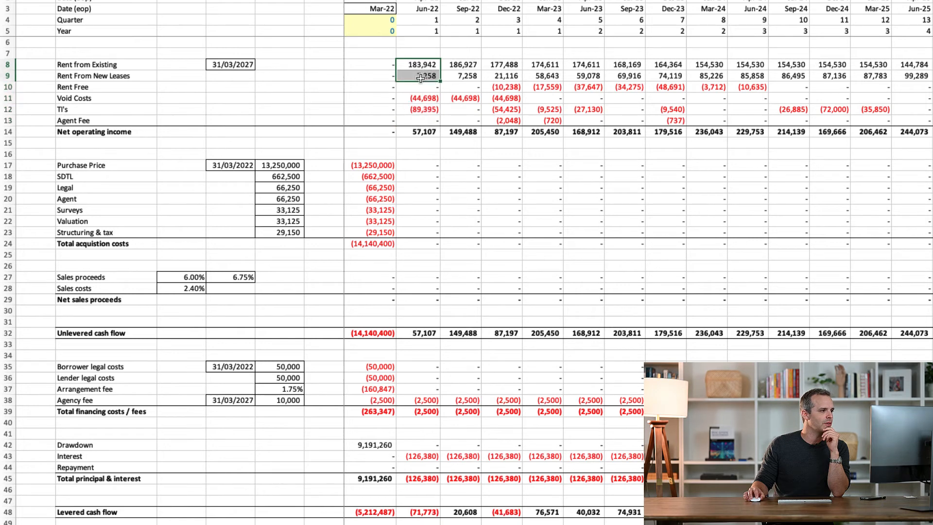
pyautogui.click(418, 112)
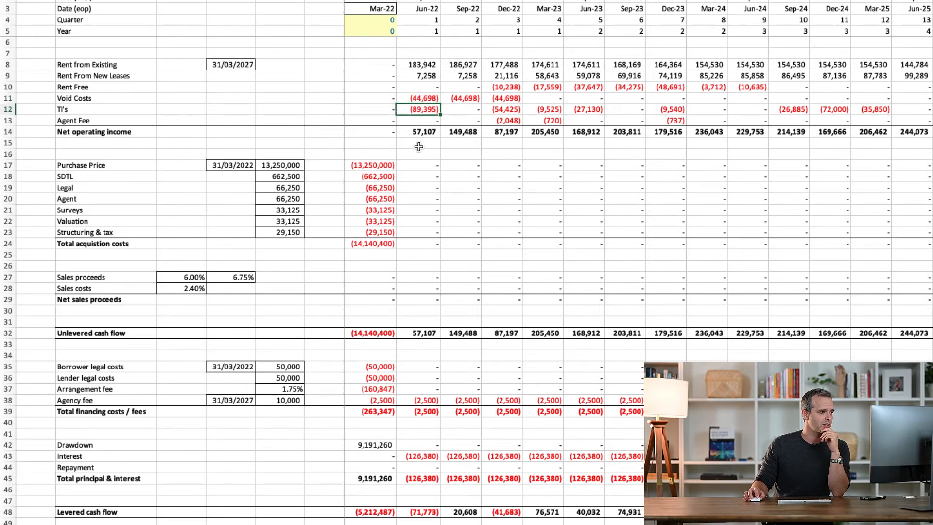
pyautogui.moveTo(418, 165); pyautogui.dragTo(416, 300)
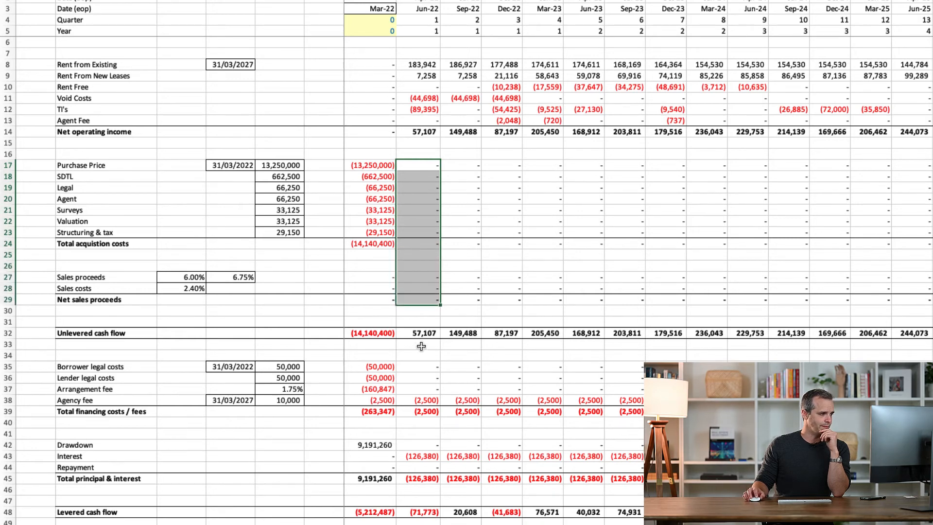
# Review the financing fees, interest, net operating income, total principal & interest and levered cash flow for the Jun-22 quarter
pyautogui.moveTo(421, 366); pyautogui.dragTo(421, 386)
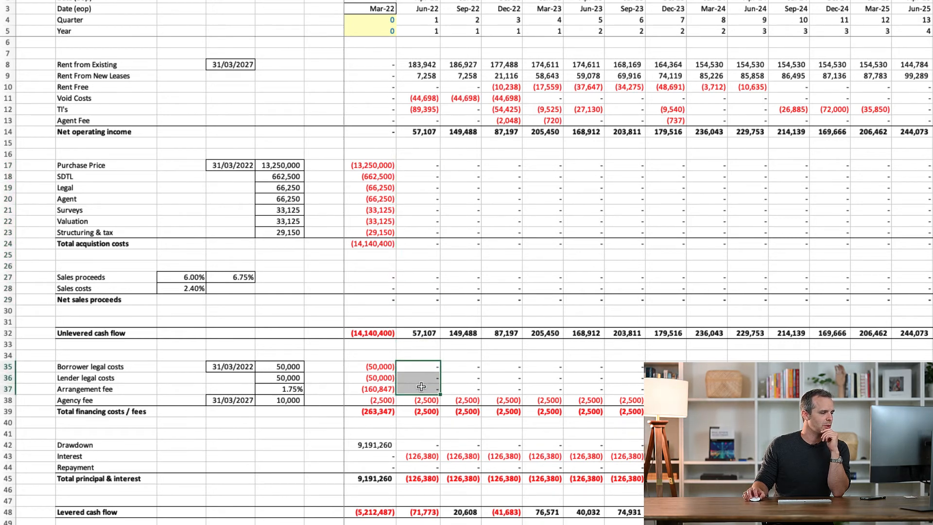
pyautogui.click(420, 399)
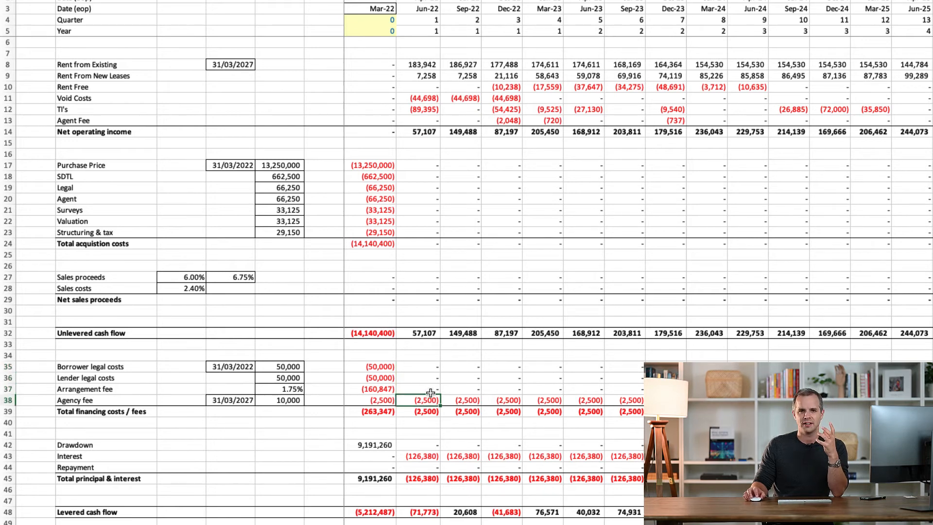
pyautogui.click(422, 457)
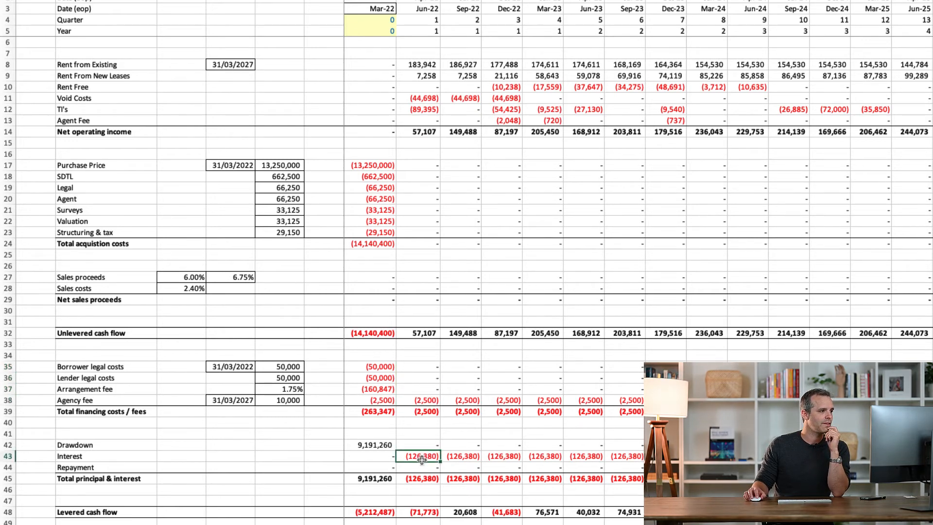
pyautogui.click(419, 512)
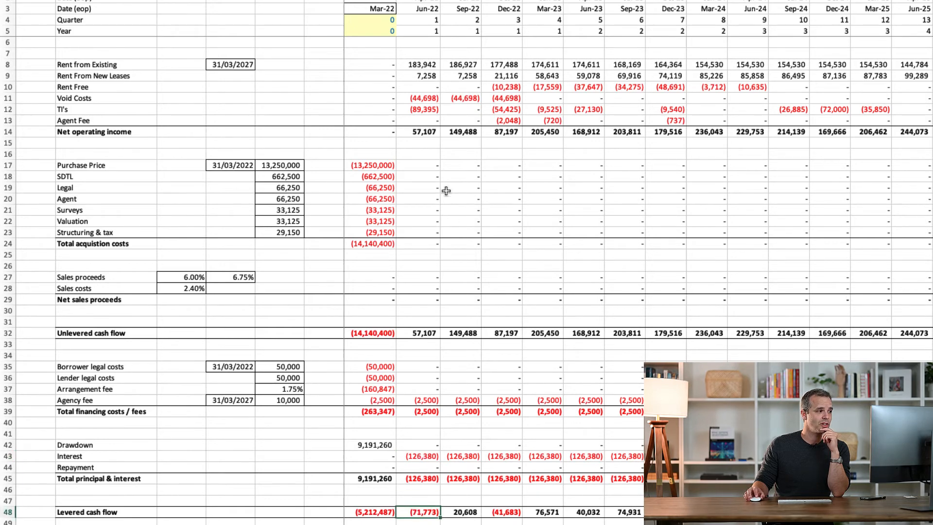
pyautogui.click(434, 132)
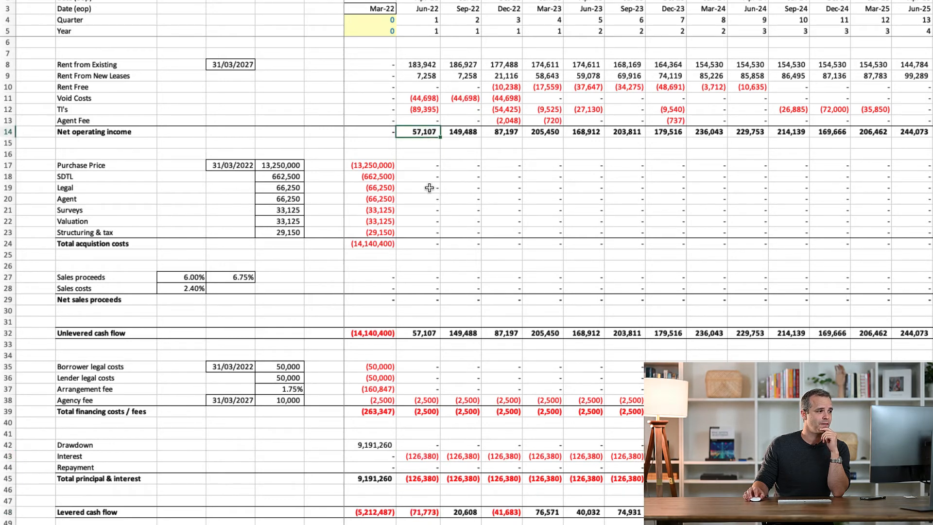
pyautogui.click(430, 482)
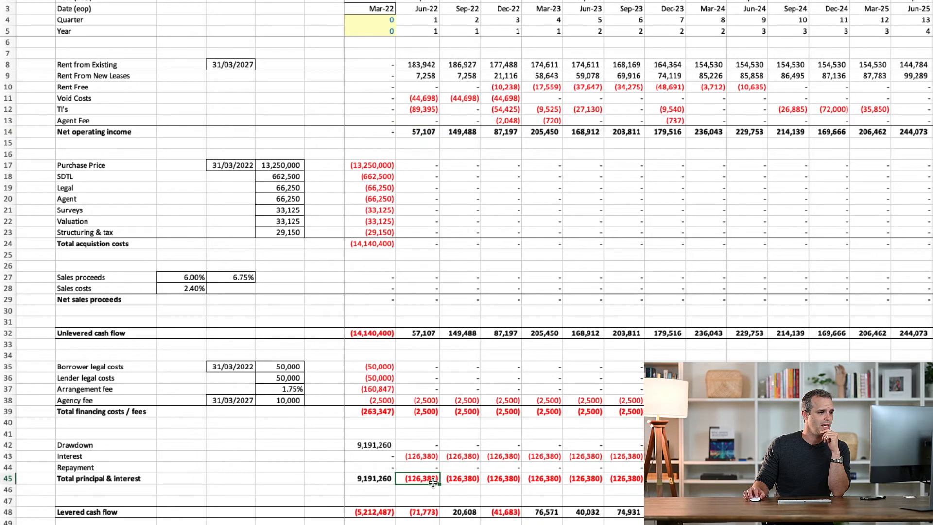
pyautogui.click(425, 514)
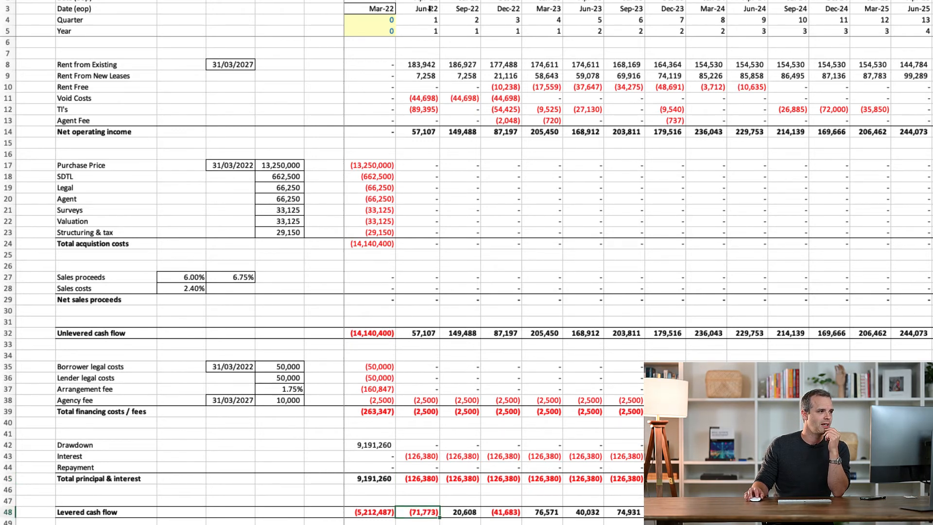
# Examine the Sep-22 quarter from rents and void costs through net operating income and debt costs to levered cash flow
pyautogui.click(457, 1)
pyautogui.click(477, 64)
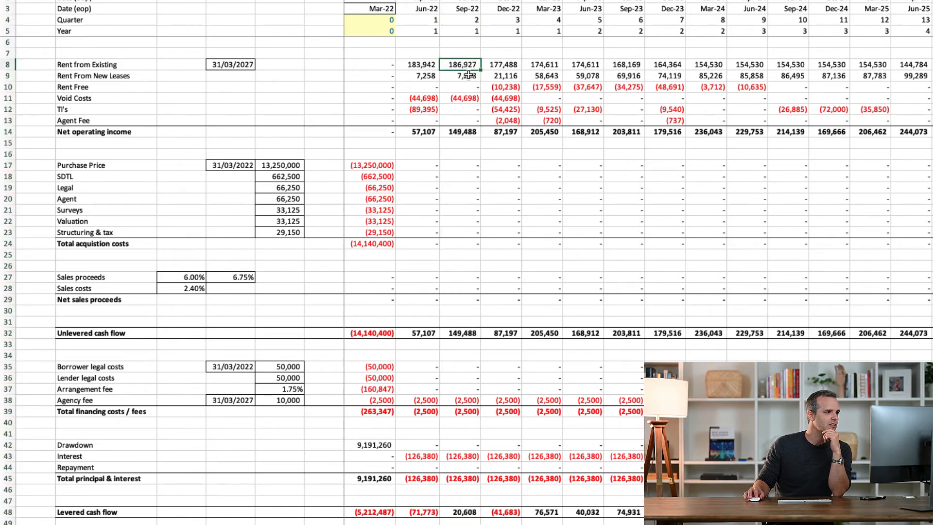
pyautogui.click(468, 75)
pyautogui.click(467, 97)
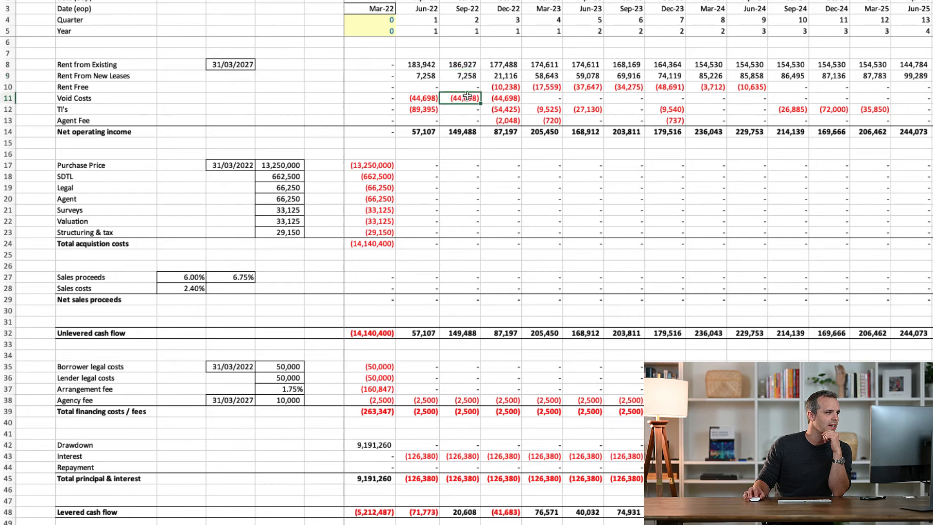
pyautogui.click(459, 131)
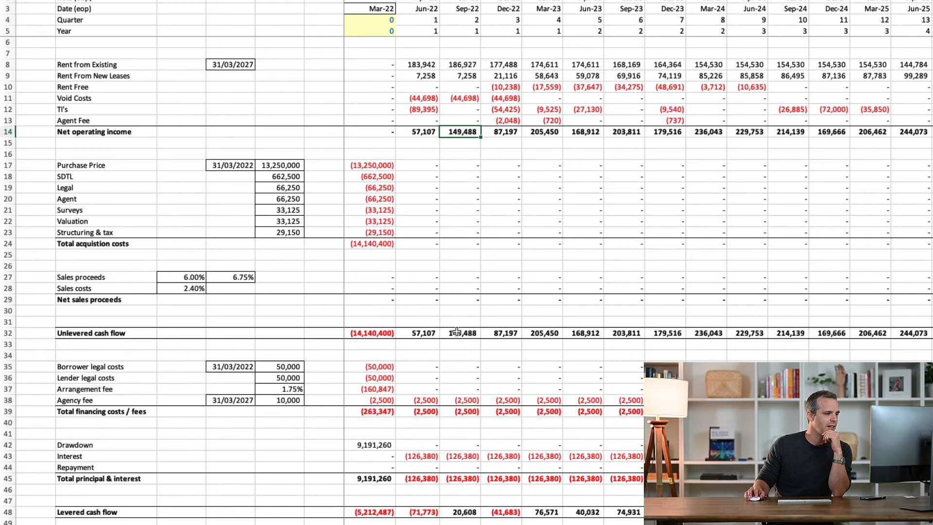
pyautogui.click(460, 457)
pyautogui.click(461, 478)
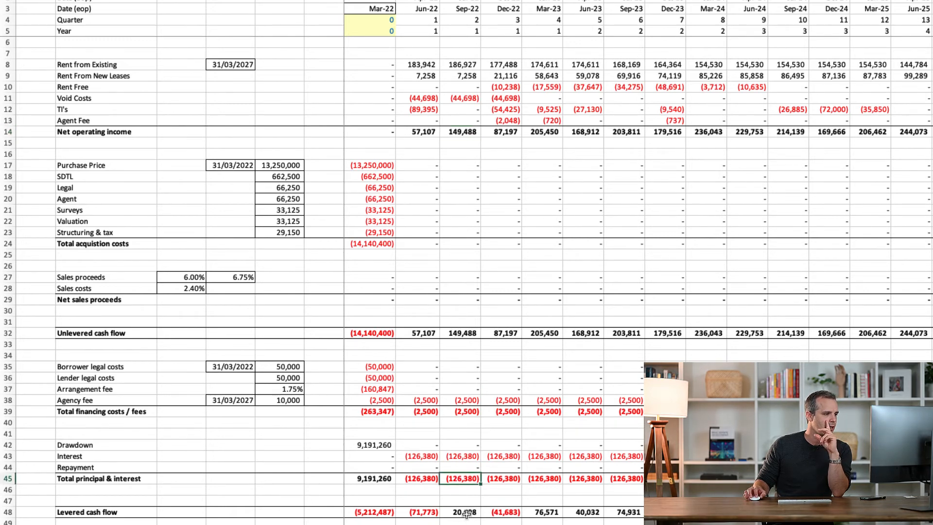
pyautogui.moveTo(462, 366); pyautogui.dragTo(461, 479)
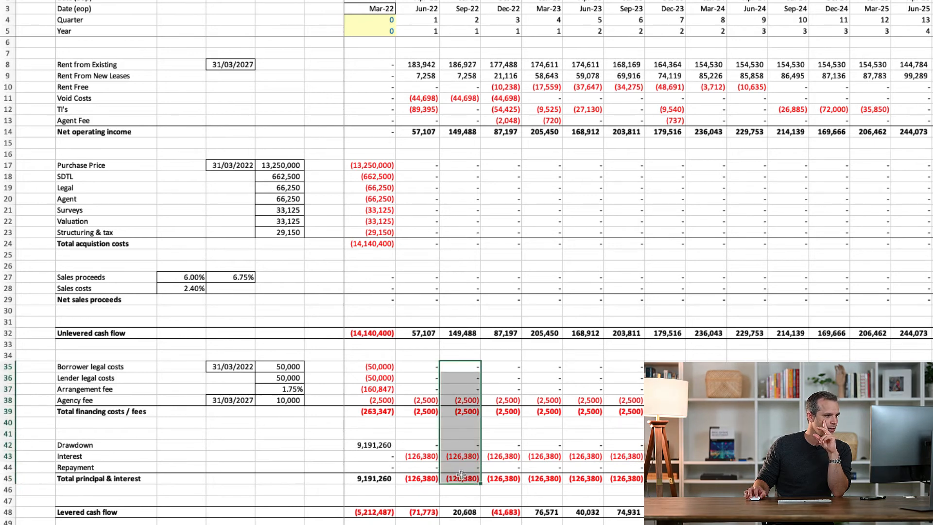
pyautogui.click(472, 513)
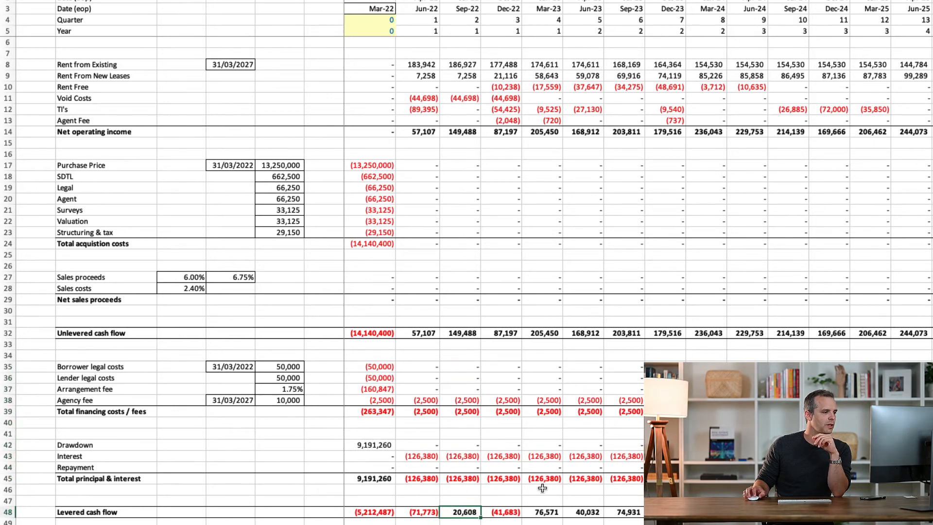
# Examine the Dec-22 quarter's rents, Rent Free, Void Costs, TI's, Agent Fee and net operating income
pyautogui.click(510, 63)
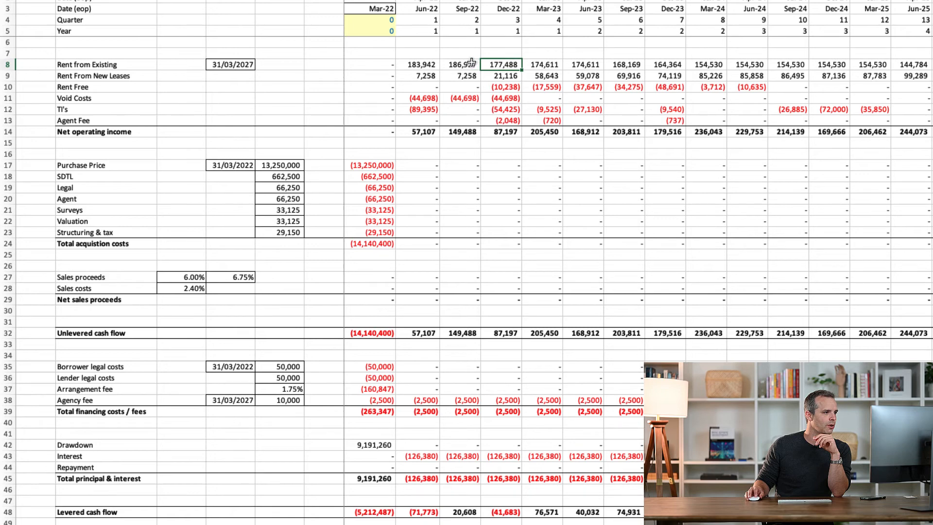
pyautogui.moveTo(469, 63); pyautogui.dragTo(512, 76)
pyautogui.click(514, 76)
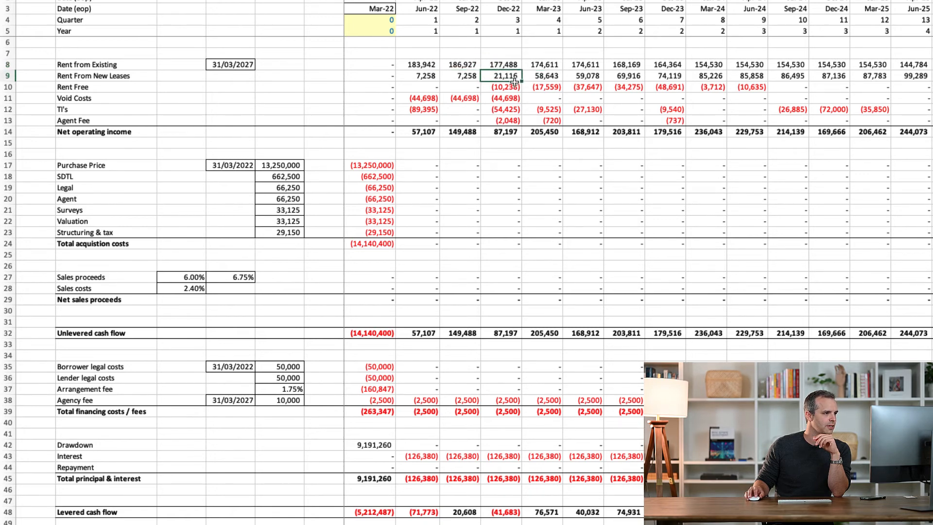
pyautogui.click(513, 87)
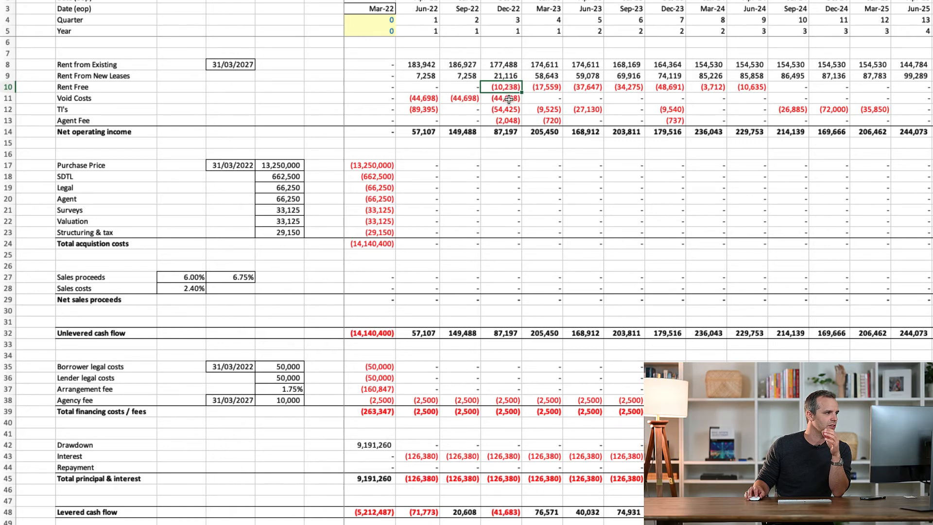
pyautogui.click(509, 99)
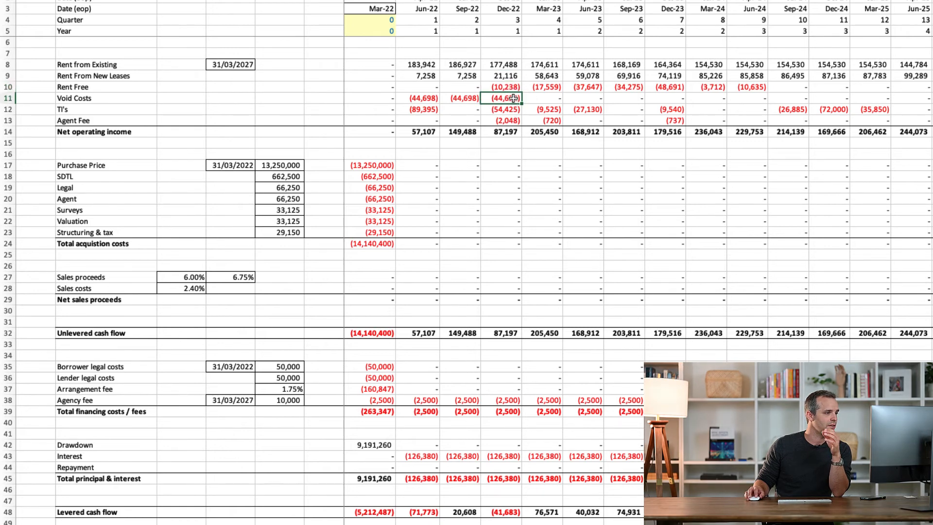
pyautogui.moveTo(514, 99); pyautogui.dragTo(927, 99)
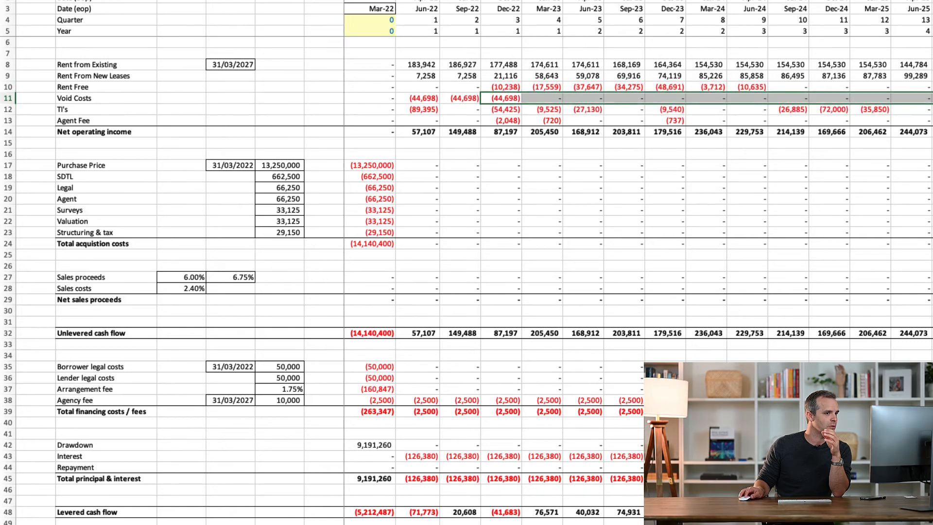
pyautogui.click(500, 110)
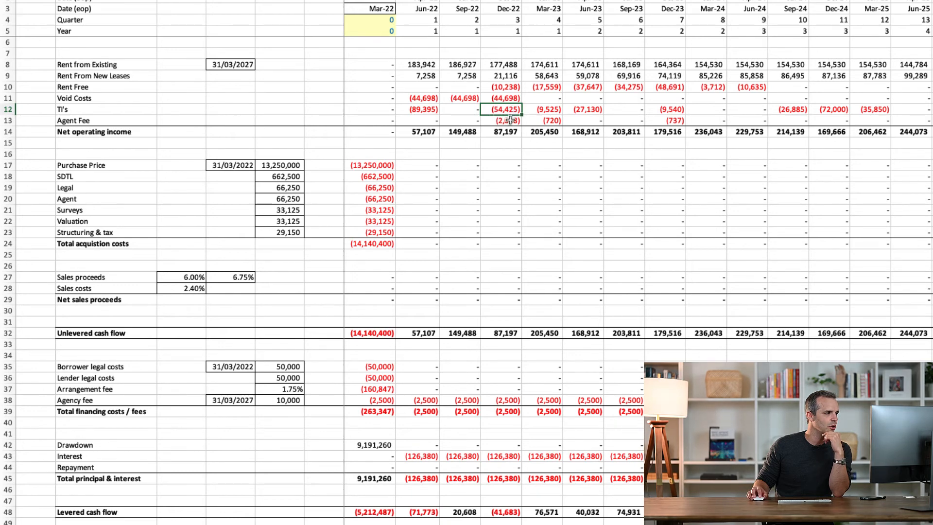
pyautogui.click(510, 122)
pyautogui.click(505, 132)
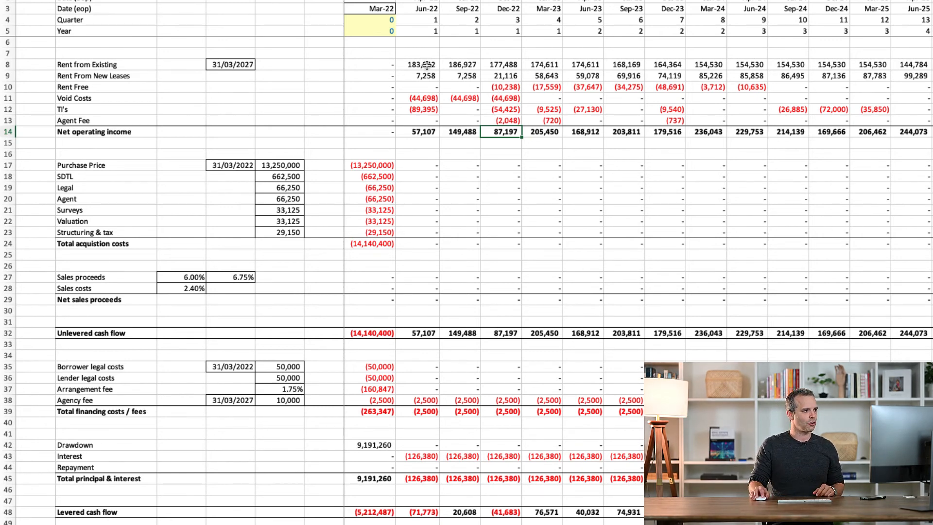
# Review the operating rows for Jun-22 to Dec-22, and trace Rent Free to Jun-24 and Void Costs from Mar-23 onward
pyautogui.moveTo(423, 65); pyautogui.dragTo(512, 121)
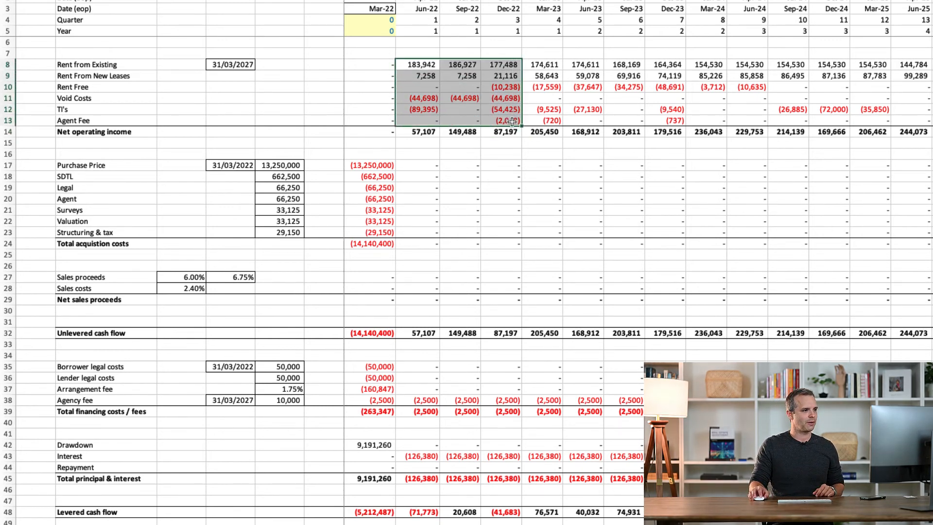
pyautogui.click(512, 122)
pyautogui.moveTo(506, 87); pyautogui.dragTo(730, 84)
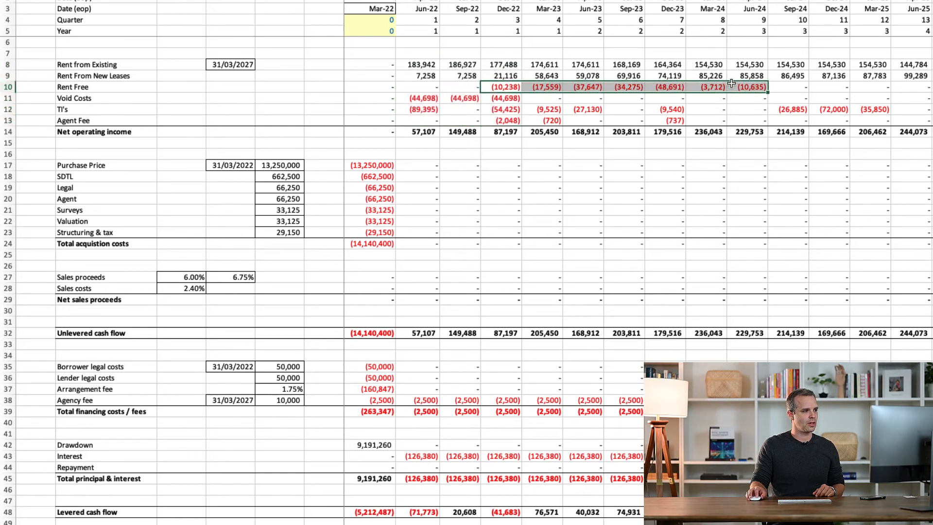
pyautogui.click(533, 99)
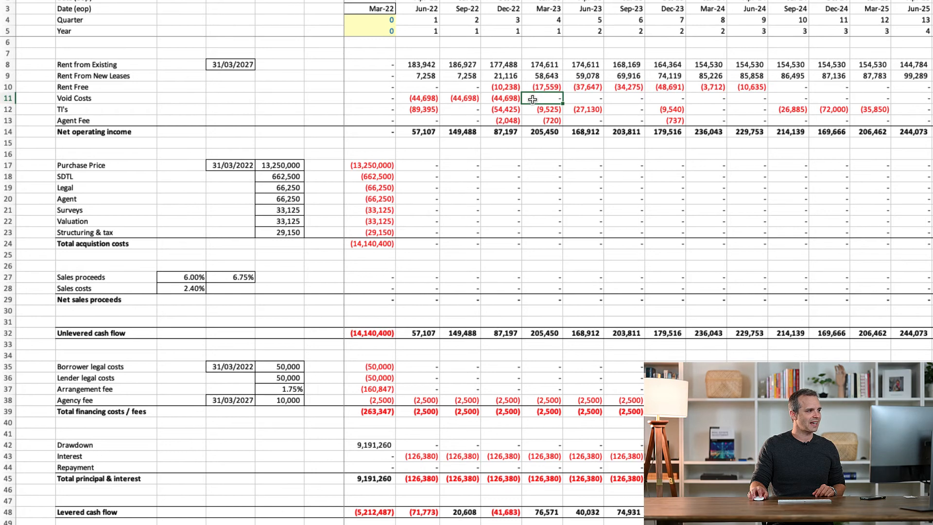
pyautogui.moveTo(533, 99); pyautogui.dragTo(928, 98)
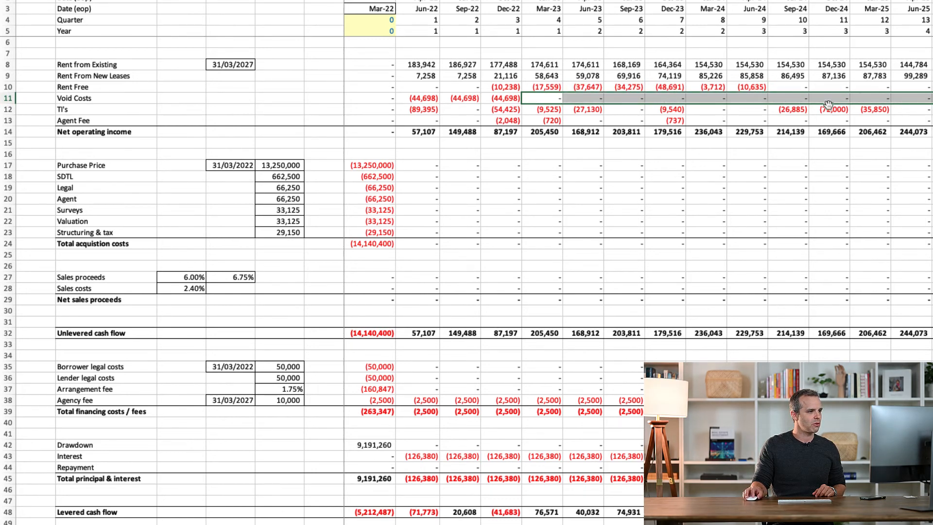
# Check the TI's row from Dec-23 to Sep-24, and trace the Void Costs row across the quarters
pyautogui.click(671, 110)
pyautogui.press('Right')
pyautogui.press('Right')
pyautogui.press('Right')
pyautogui.press('Right')
pyautogui.press('Right')
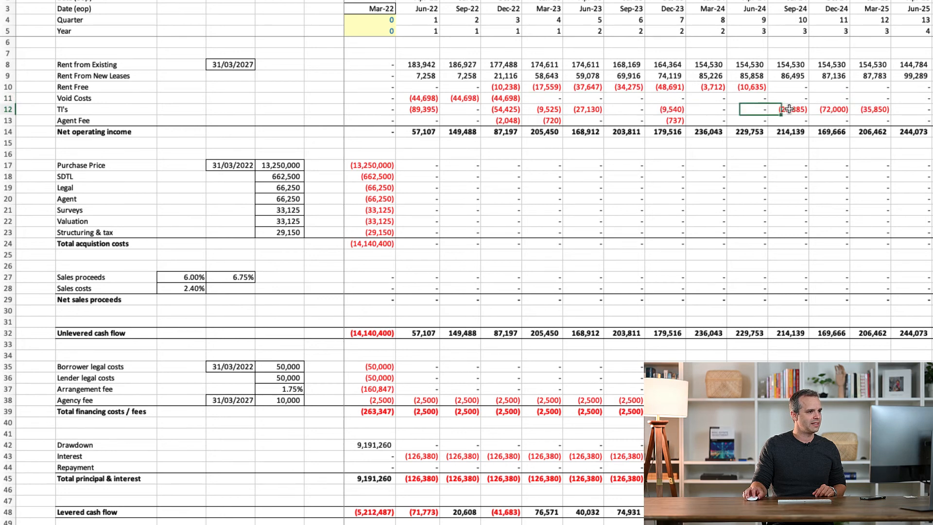
pyautogui.press('Right')
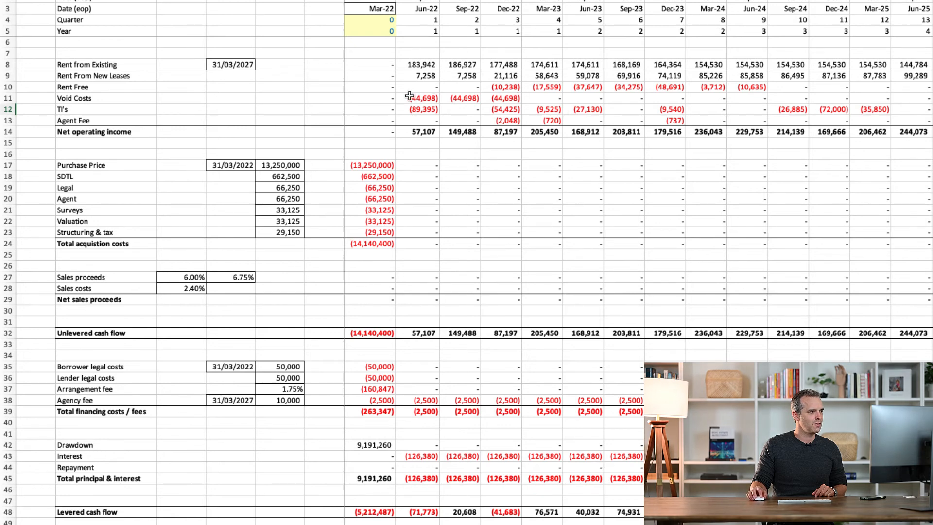
pyautogui.moveTo(409, 98); pyautogui.dragTo(932, 99)
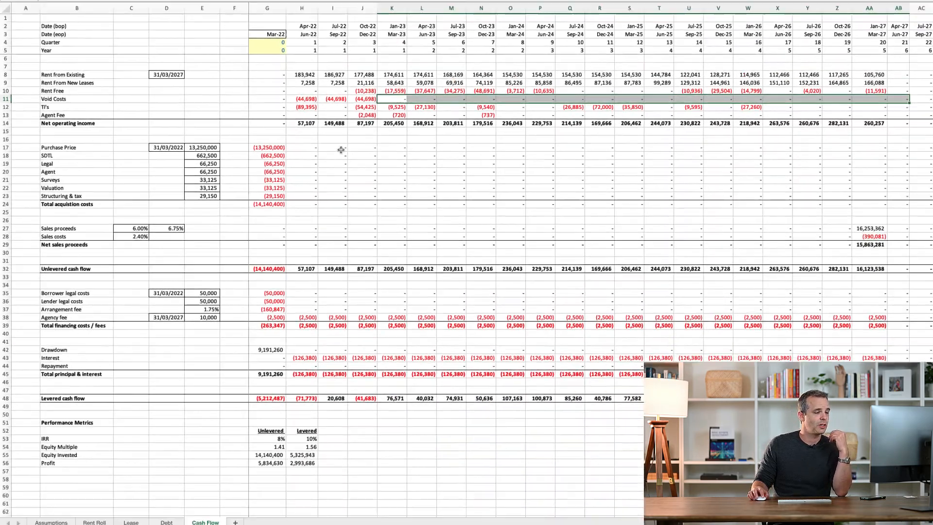
# Check the acquisition cost rows from Sep-22 to Mar-27, and trace Sales proceeds across to the Mar-27 quarter
pyautogui.moveTo(461, 165); pyautogui.dragTo(798, 191)
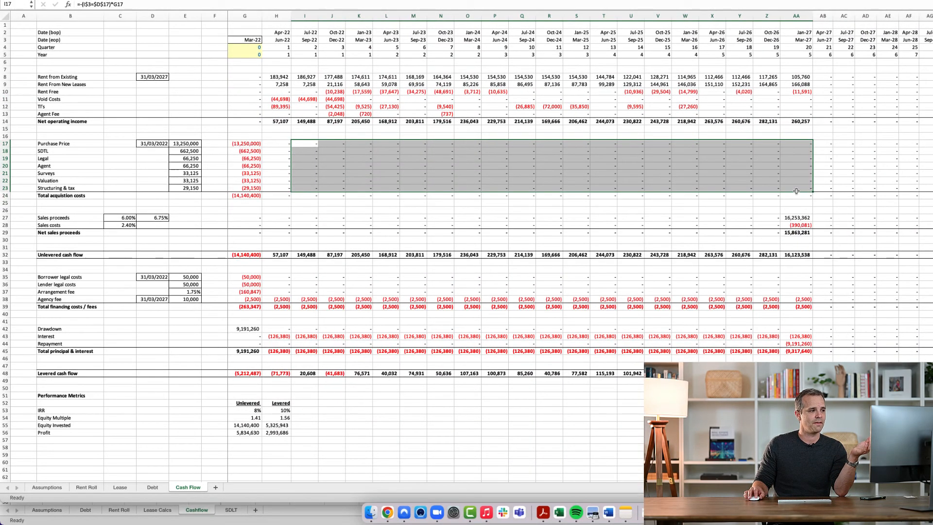
pyautogui.click(798, 190)
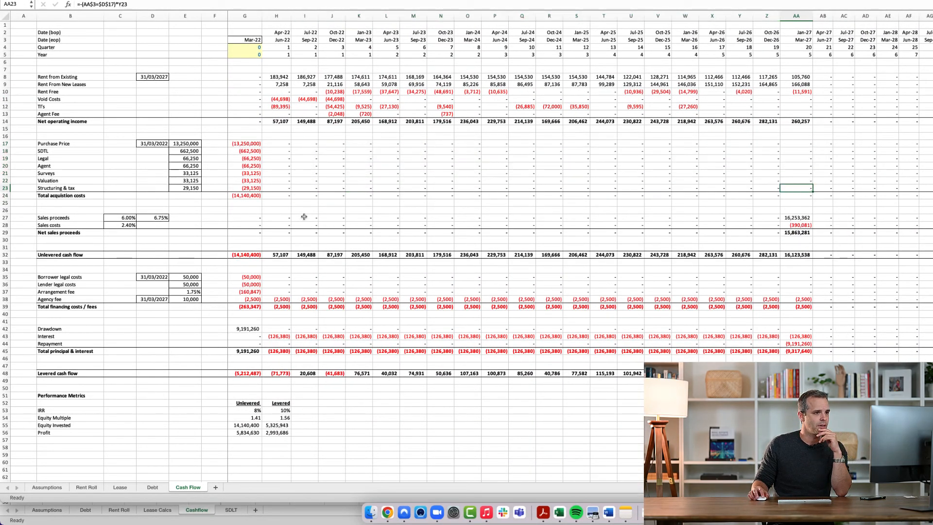
pyautogui.click(797, 16)
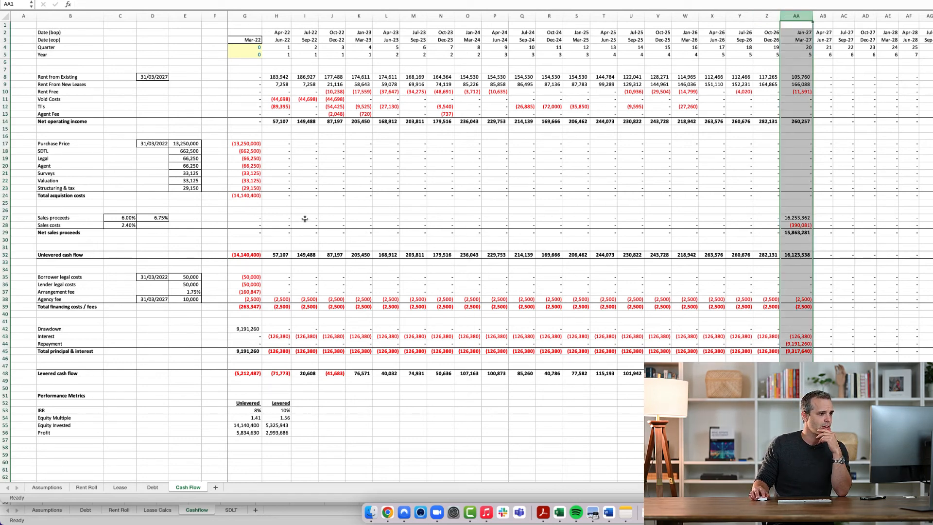
pyautogui.moveTo(305, 219); pyautogui.dragTo(793, 218)
pyautogui.click(793, 219)
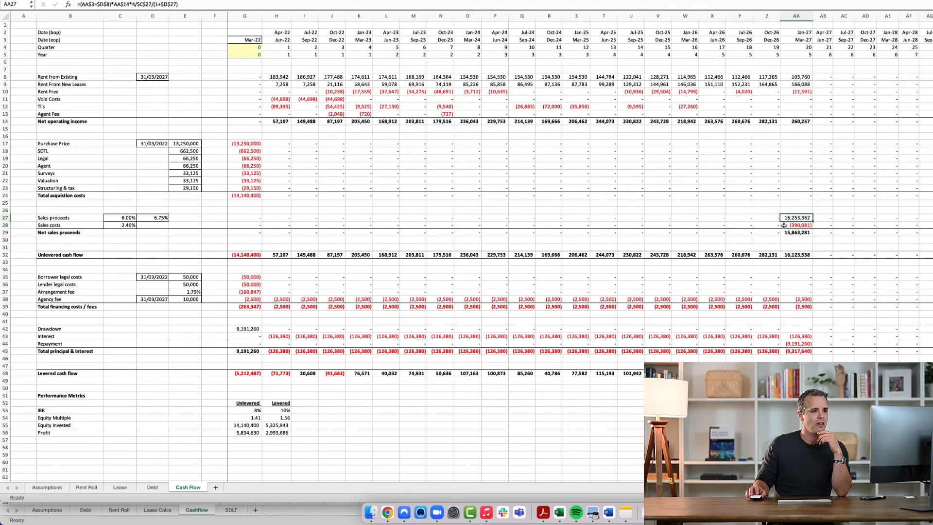
# Compare the post-sale columns from Jun-27 to Mar-28 with the Mar-27 exit column
pyautogui.click(823, 16)
pyautogui.click(845, 16)
pyautogui.click(867, 15)
pyautogui.click(890, 15)
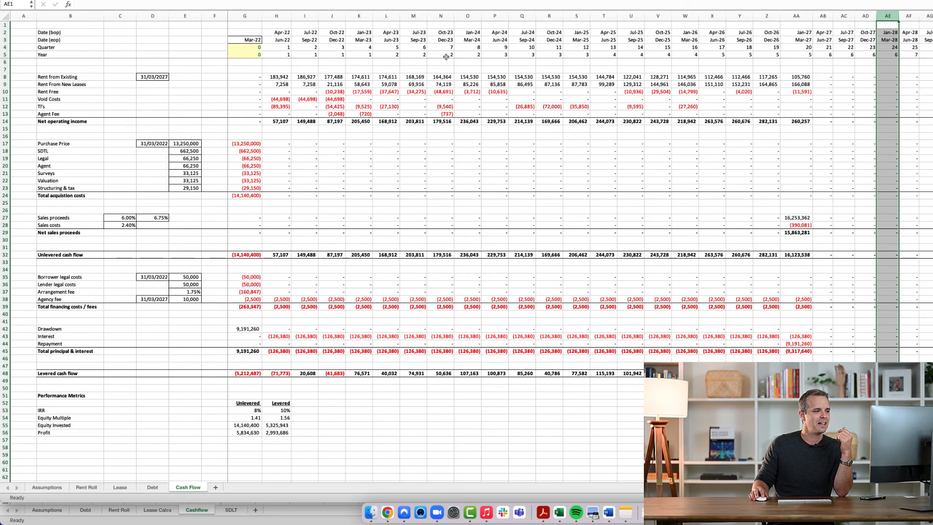
pyautogui.click(785, 16)
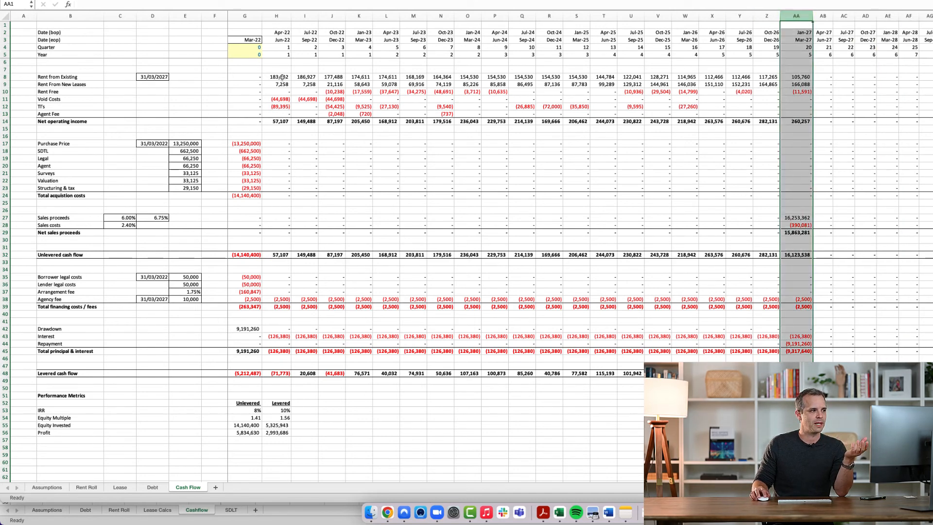
# Review the operating rows from Jun-22 to Mar-27, and the Mar-27 sales proceeds and costs, agency fee, loan repayment and levered cash flow
pyautogui.moveTo(282, 77); pyautogui.dragTo(793, 113)
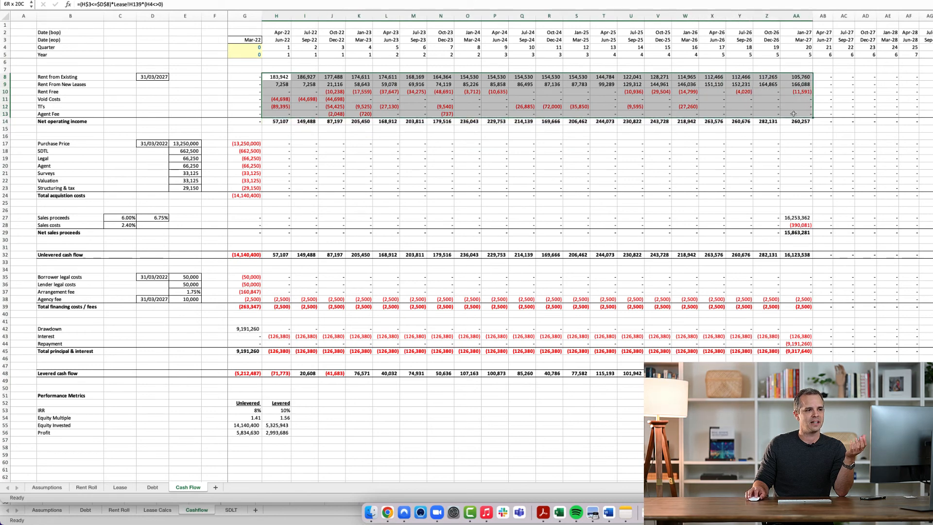
pyautogui.click(797, 16)
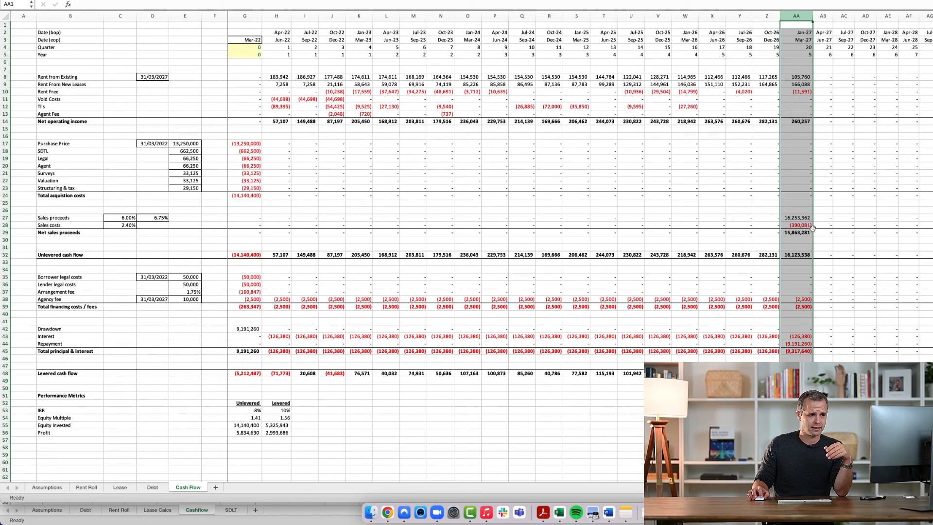
pyautogui.click(796, 218)
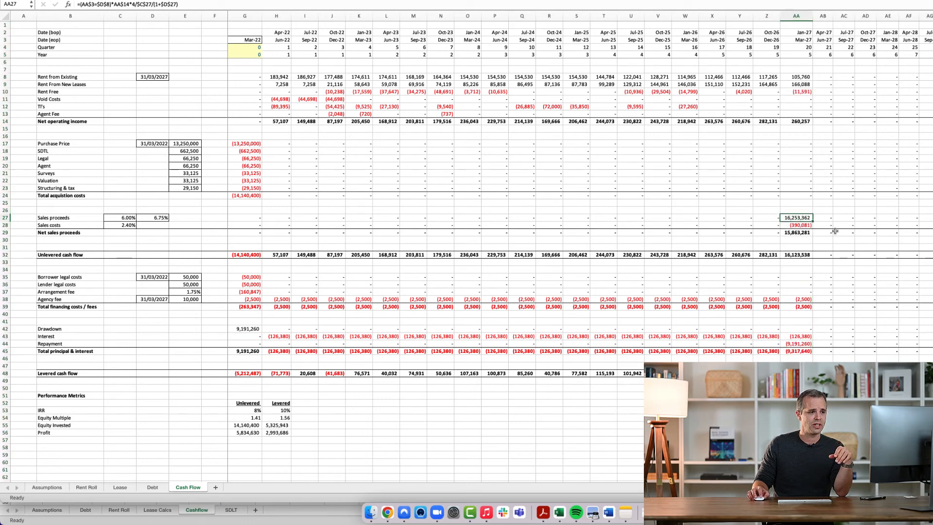
pyautogui.click(801, 226)
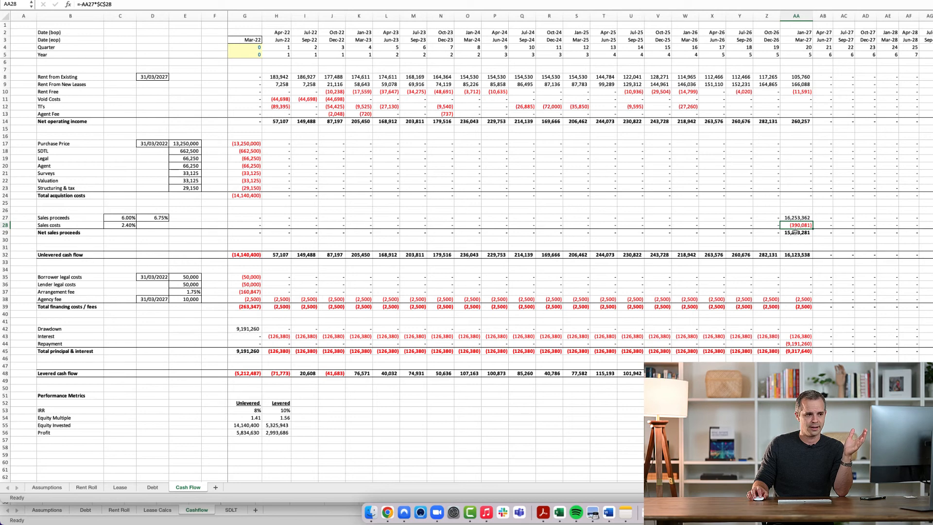
pyautogui.click(793, 298)
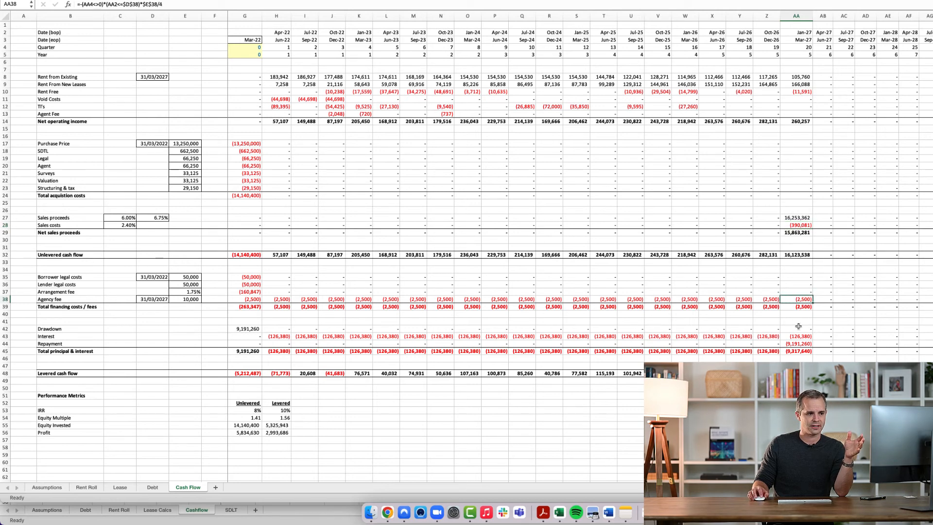
pyautogui.click(802, 343)
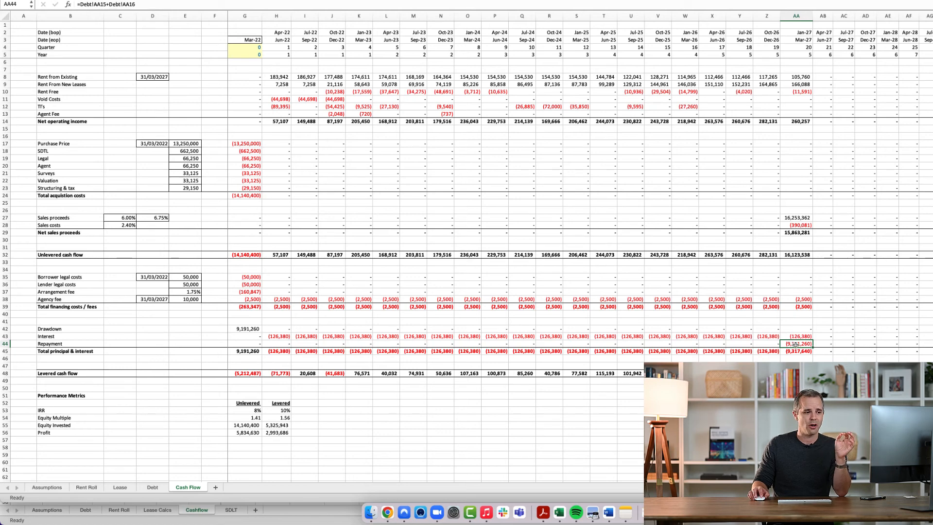
pyautogui.click(797, 373)
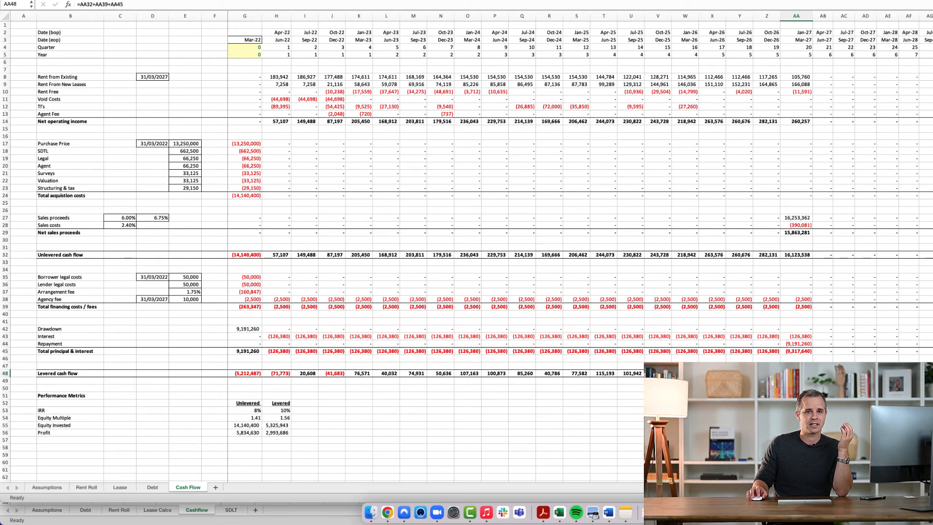